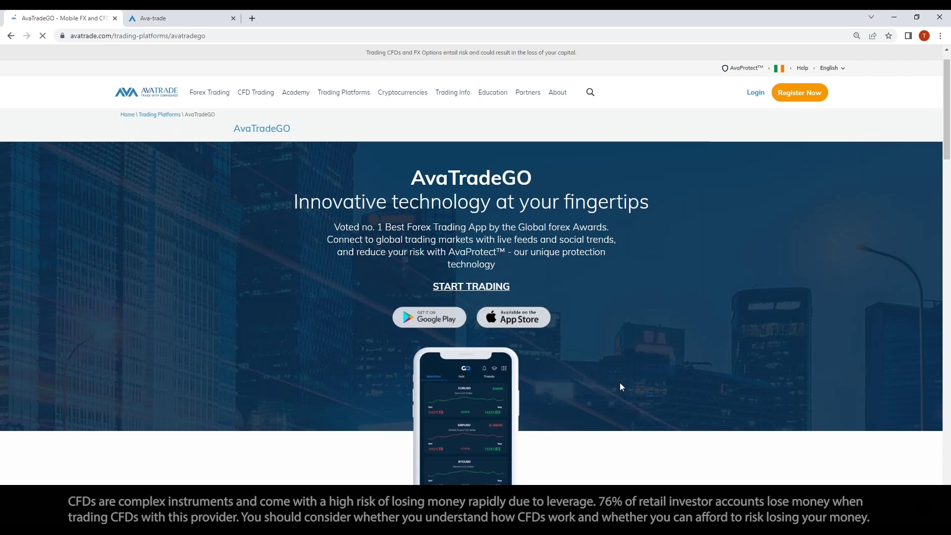
scroll(470, 296, "down", 2)
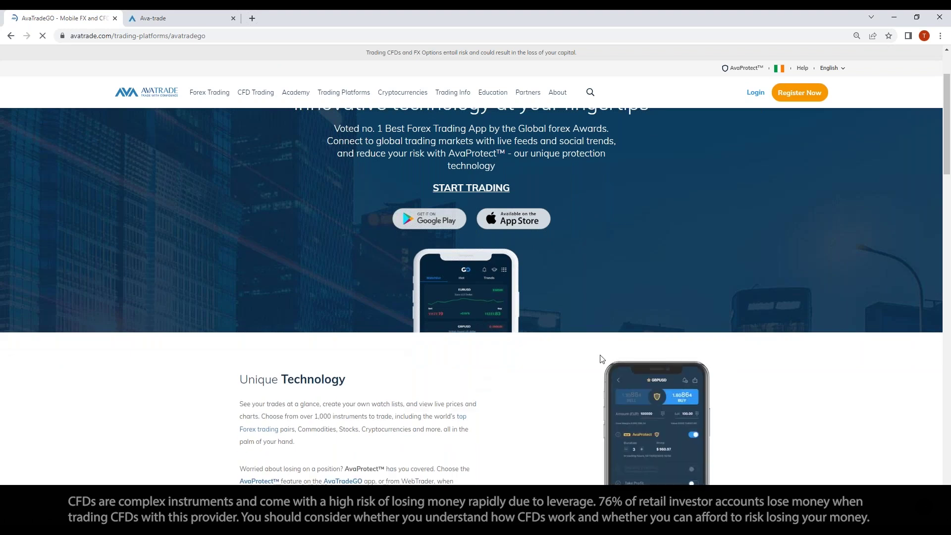
scroll(658, 355, "down", 1)
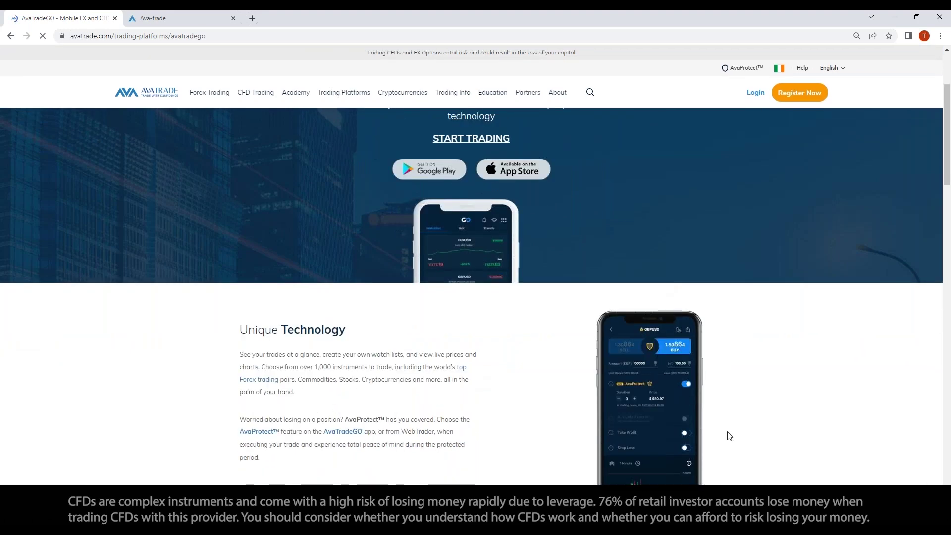
scroll(754, 445, "up", 2)
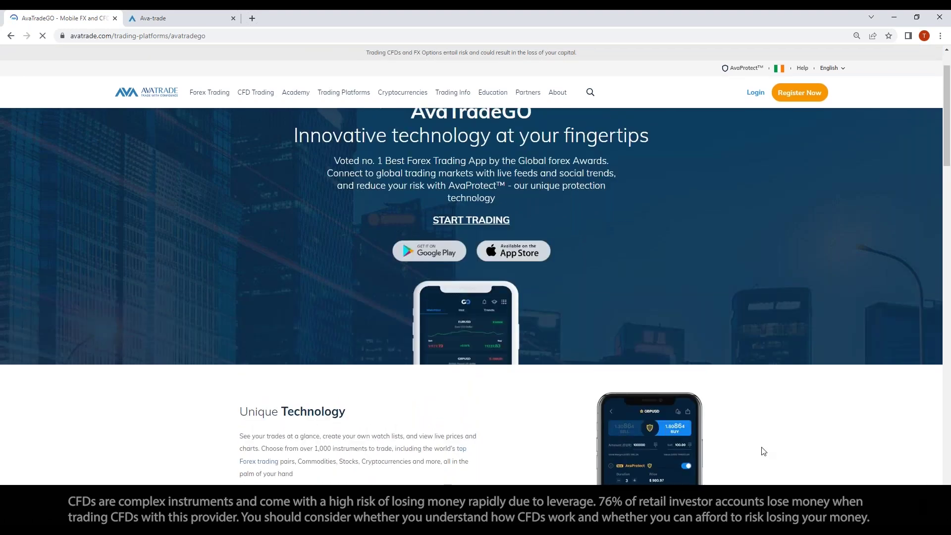
scroll(779, 449, "up", 1)
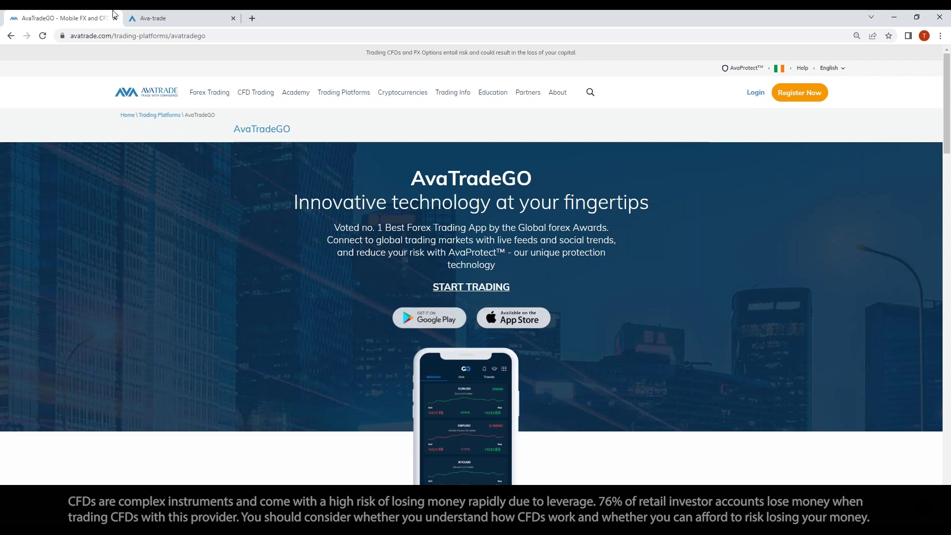
Step: Switch to the Ava-trade web platform and shrink the gold chart to show the instrument list with it
left_click(151, 18)
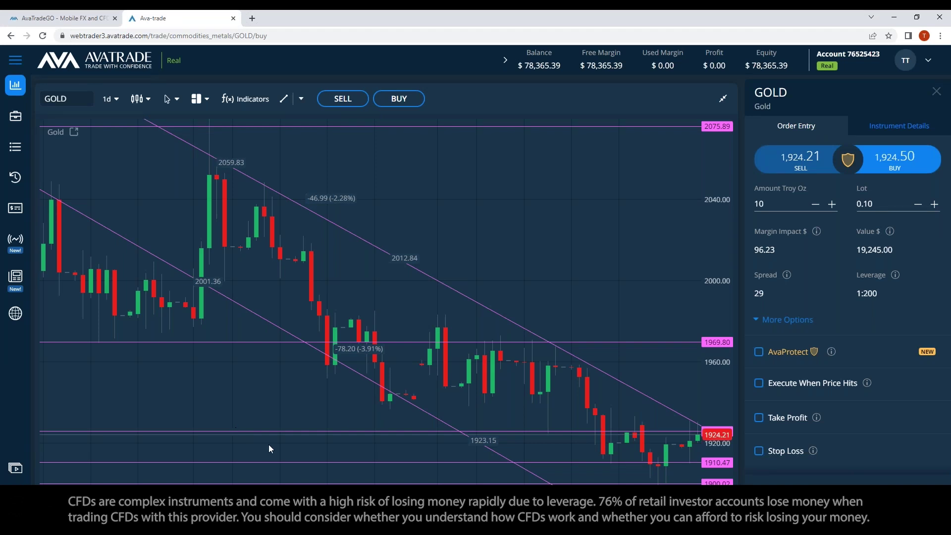
left_click(721, 99)
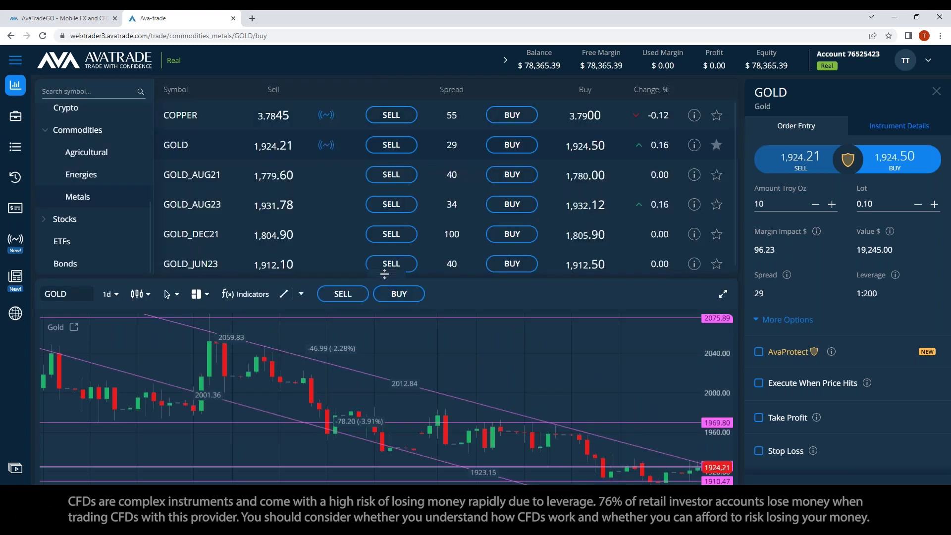
left_click_drag(385, 303, 378, 279)
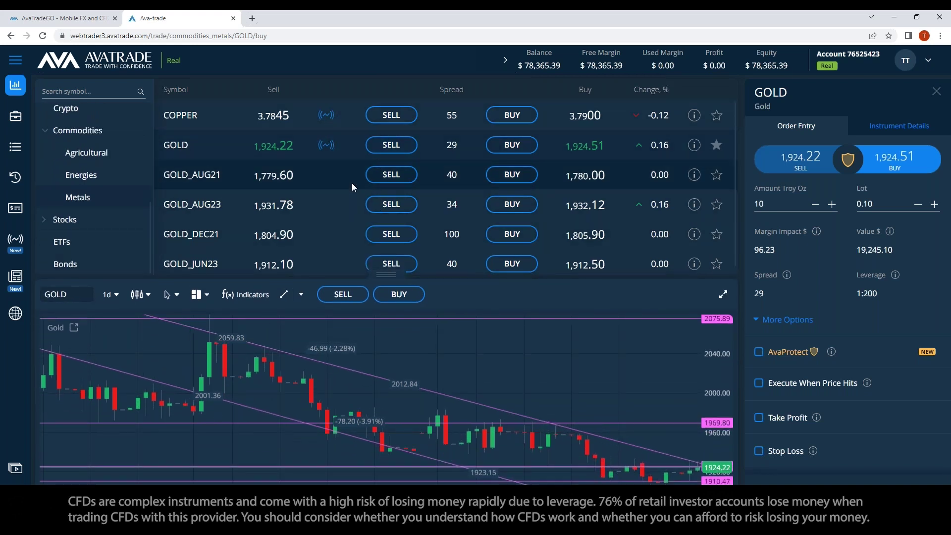
Step: Show the Crypto instruments and expand the Commodities category
left_click(69, 111)
left_click(85, 133)
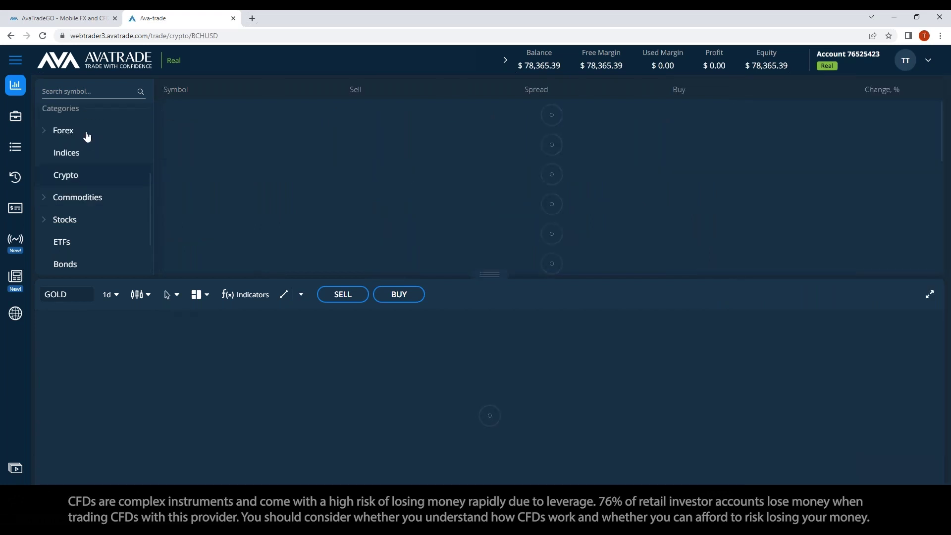
left_click(77, 197)
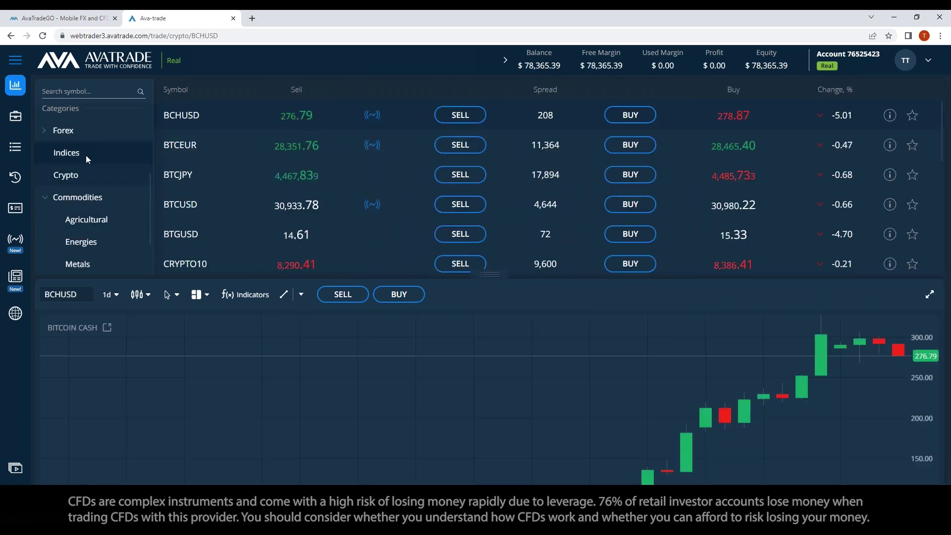
scroll(119, 170, "up", 4)
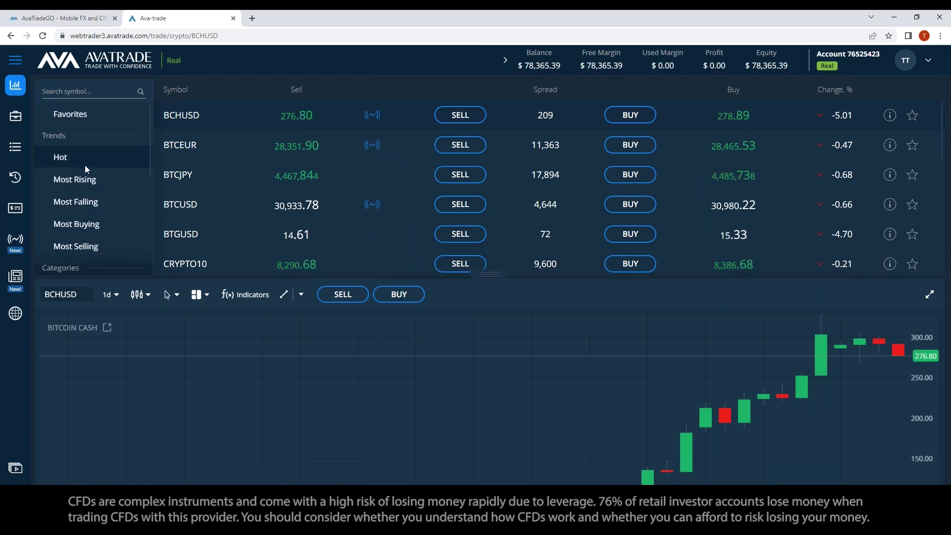
Step: Look through the Favorites and Most Rising instrument lists, ending on Favorites
left_click(109, 166)
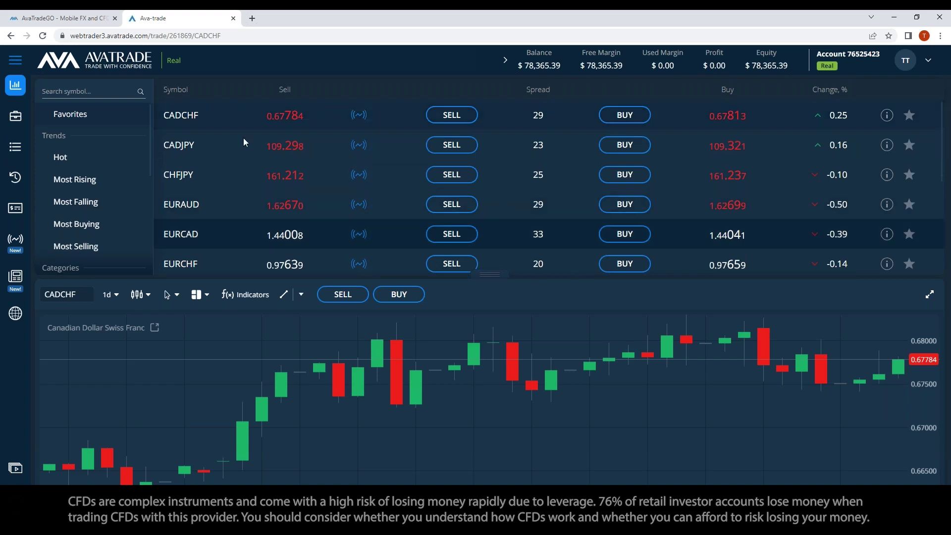
left_click(81, 180)
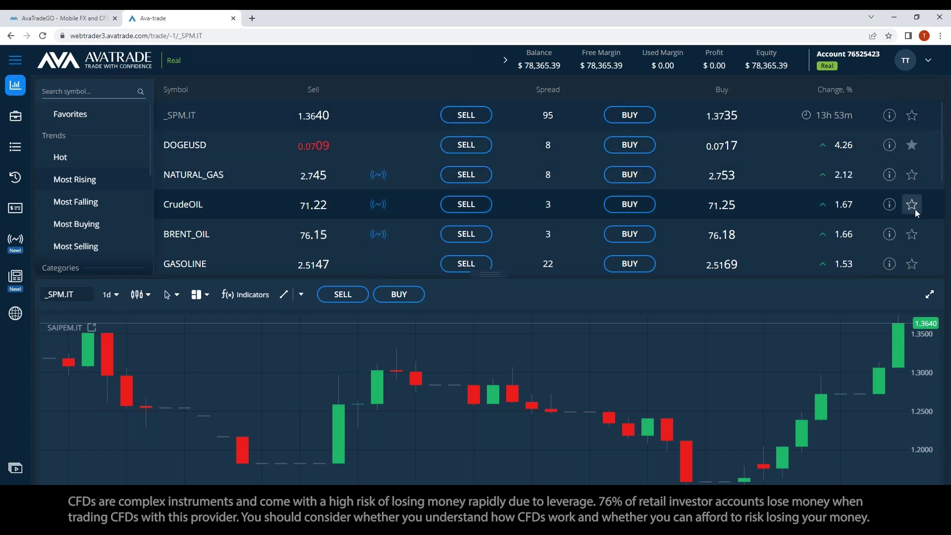
left_click(911, 145)
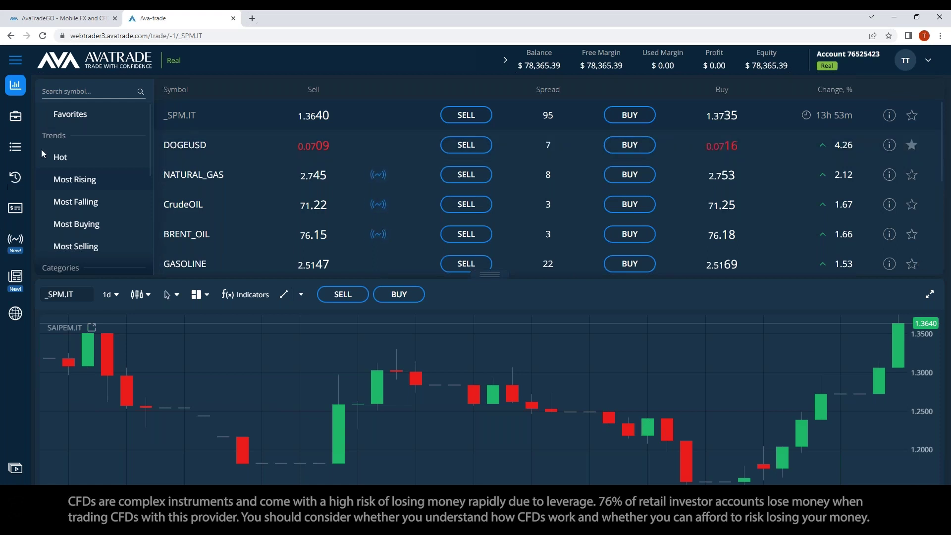
left_click(70, 117)
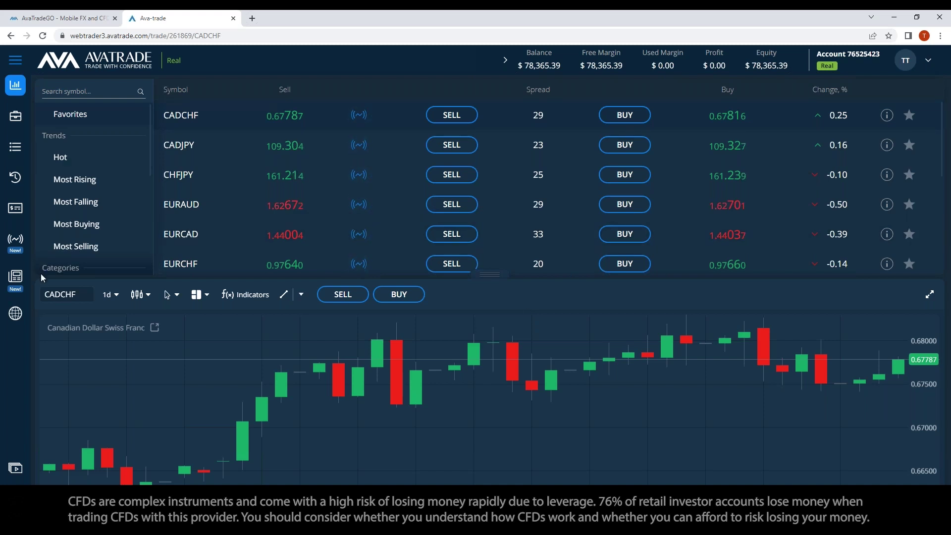
left_click(18, 317)
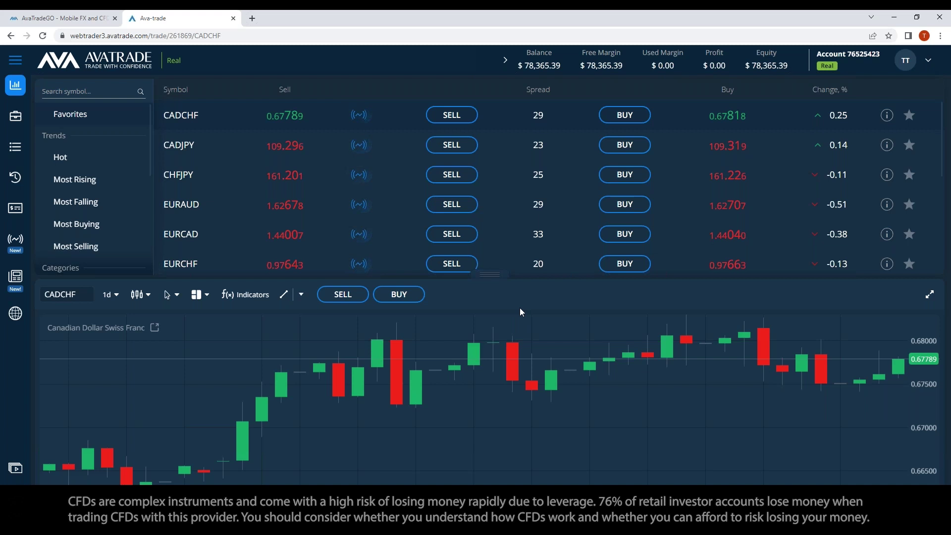
left_click(16, 313)
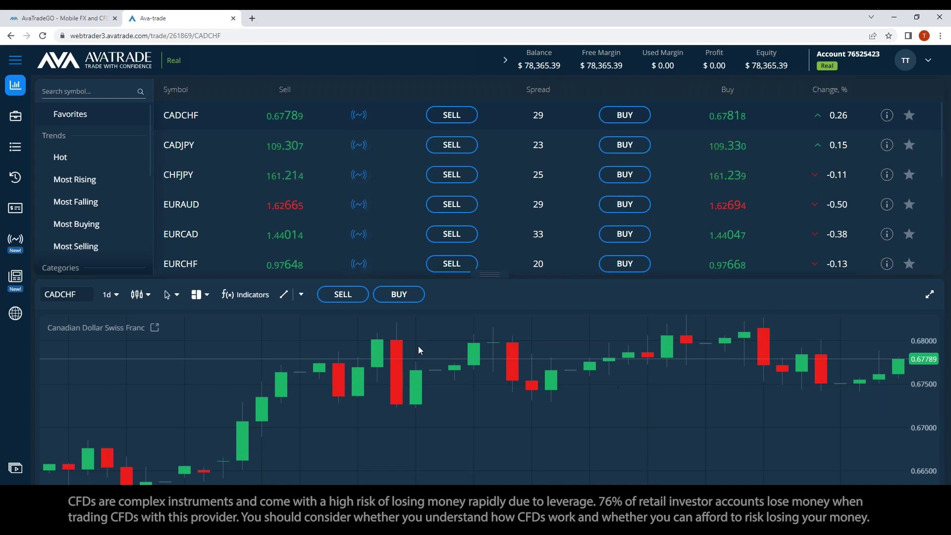
Step: Search for gold, open its order entry and enlarge its price chart
left_click(59, 91)
type("gold")
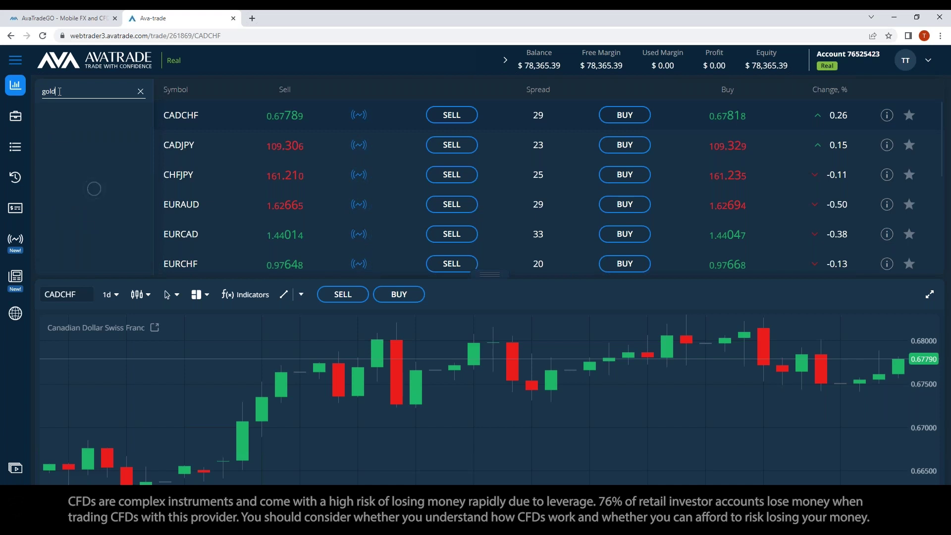
left_click(44, 175)
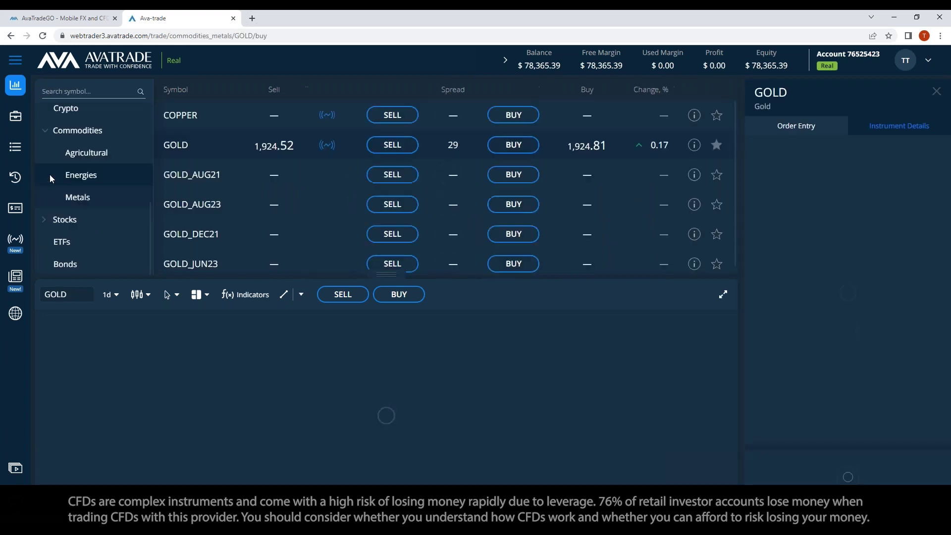
left_click(724, 298)
scroll(559, 324, "up", 2)
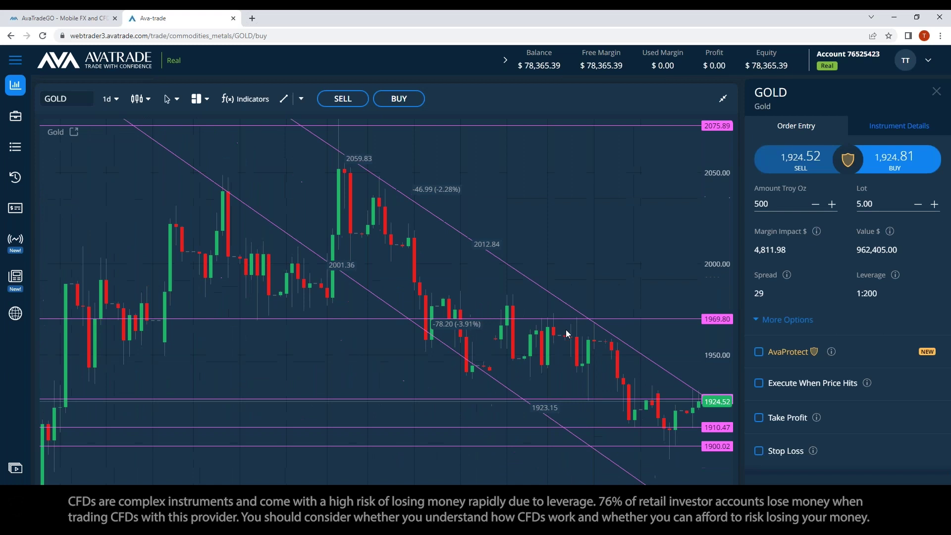
Step: Move the horizontal line at 2075.89 on the gold chart down to about 1931.34
scroll(567, 333, "down", 3)
scroll(582, 347, "up", 3)
left_click_drag(633, 126, 656, 390)
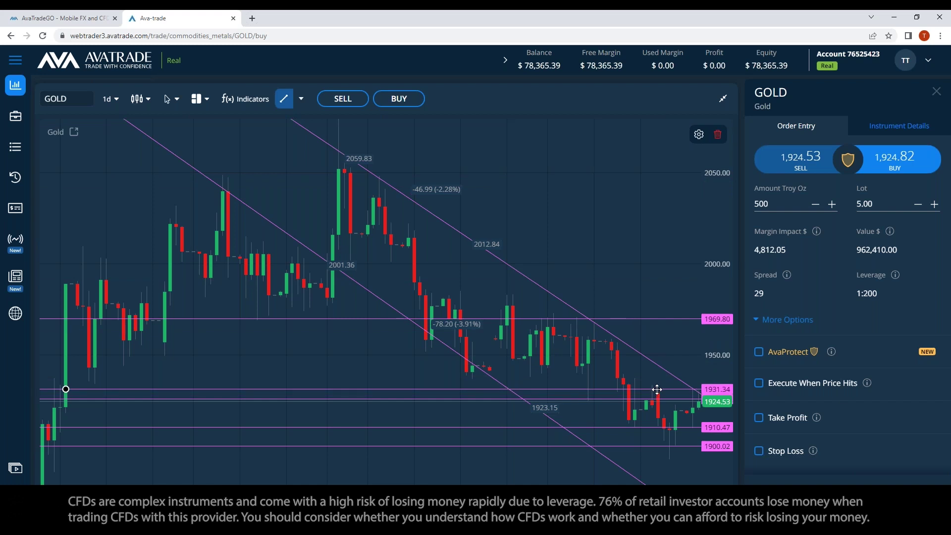
left_click(674, 387)
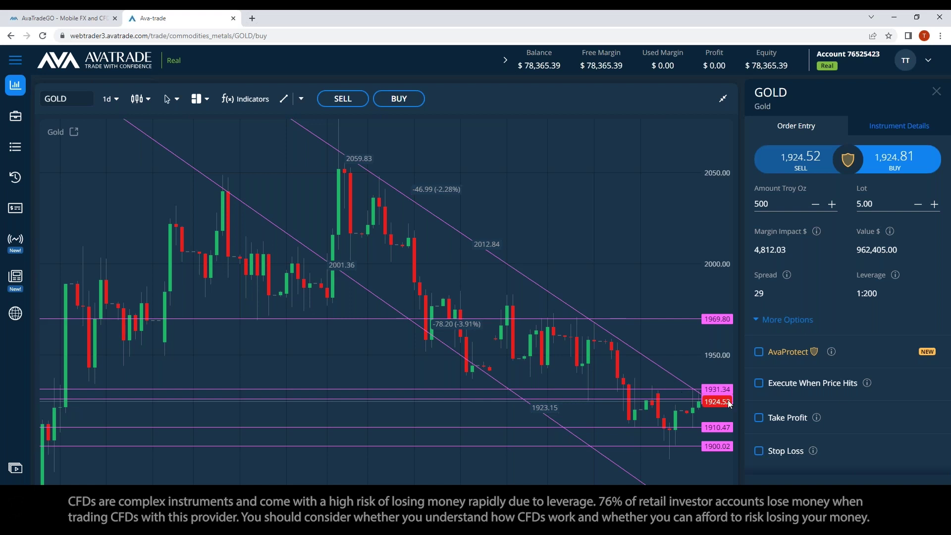
Step: Try to enable a stop loss on the gold buy order with a price of 1935
left_click(759, 452)
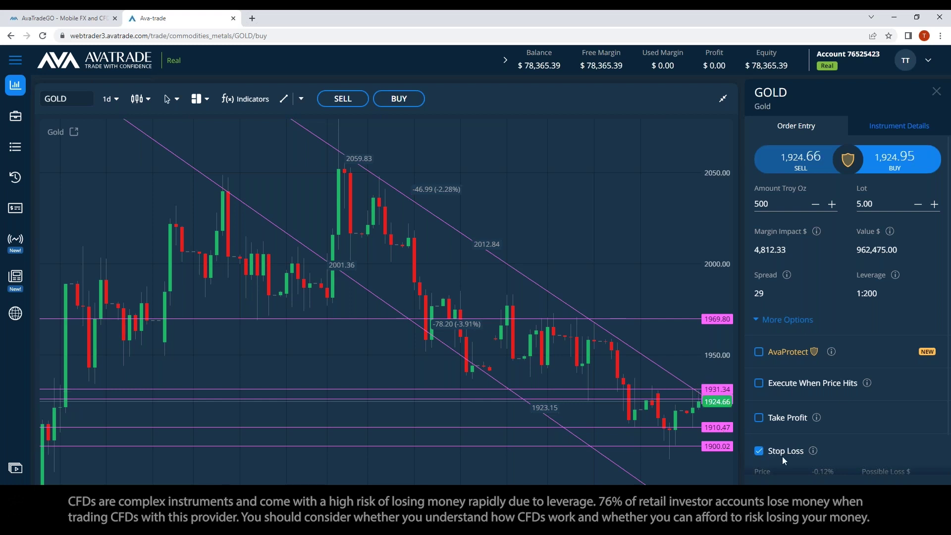
scroll(783, 457, "down", 1)
left_click(803, 437)
key("BackSpace")
key("BackSpace")
key("BackSpace")
key("BackSpace")
key("BackSpace")
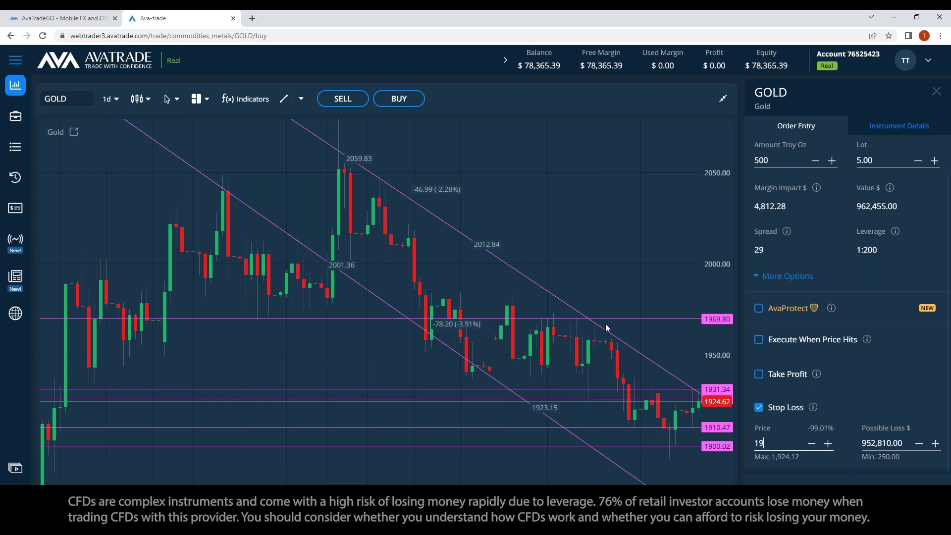
scroll(605, 323, "up", 1)
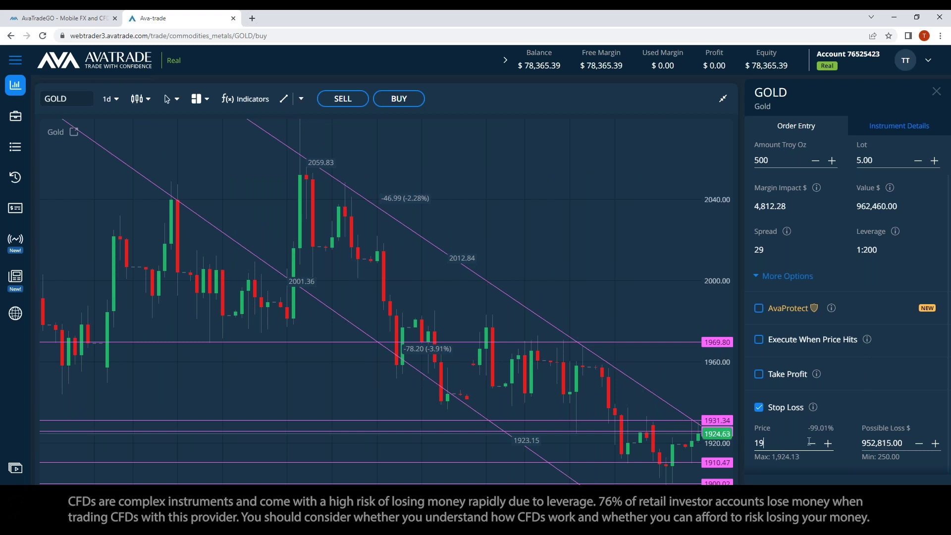
type("35")
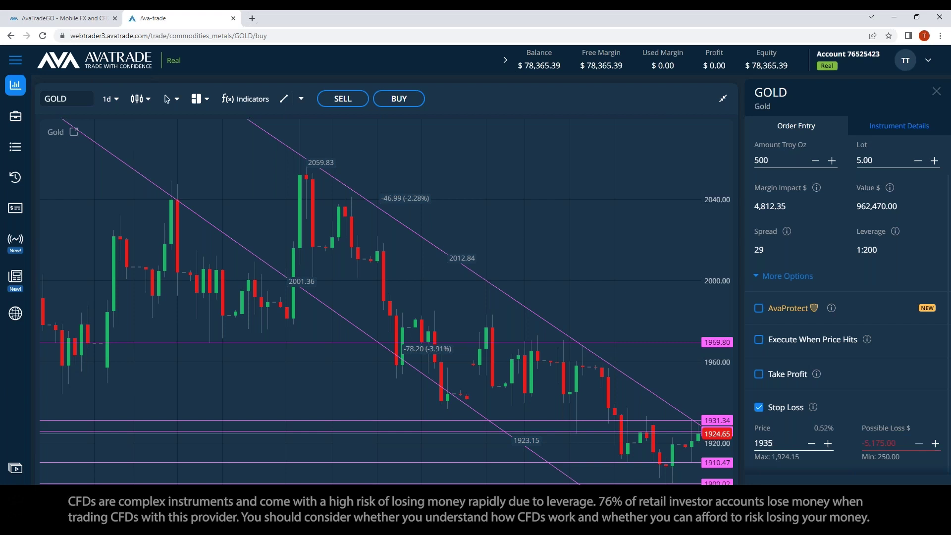
left_click(894, 402)
scroll(884, 403, "up", 1)
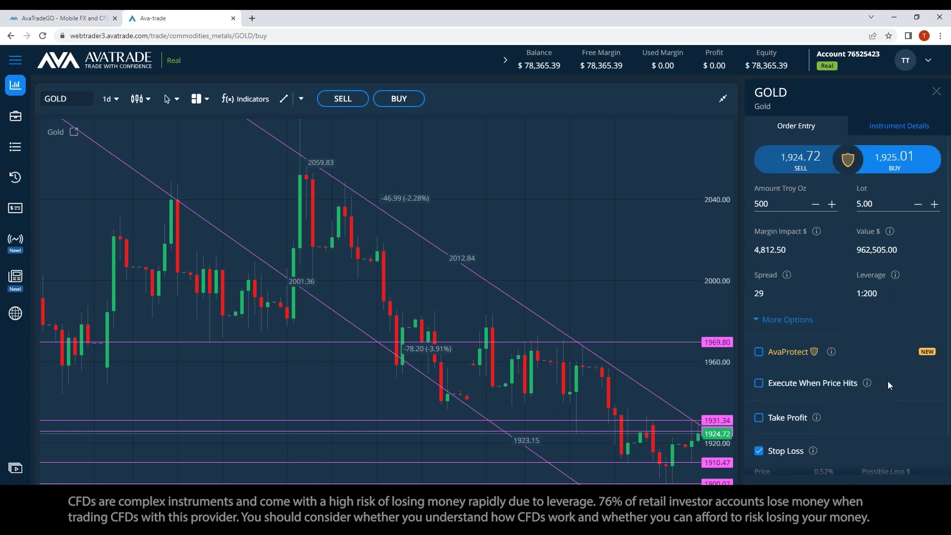
mouse_move(877, 381)
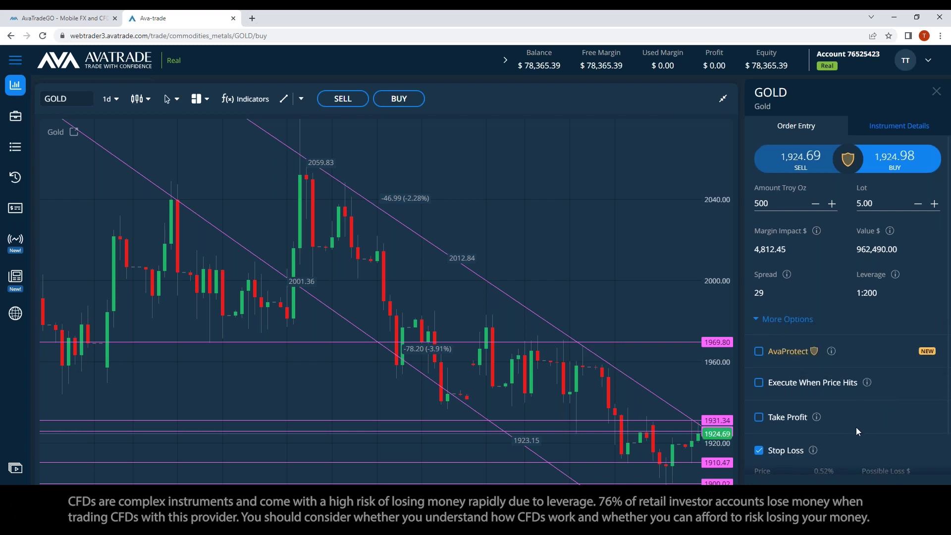
scroll(860, 426, "down", 1)
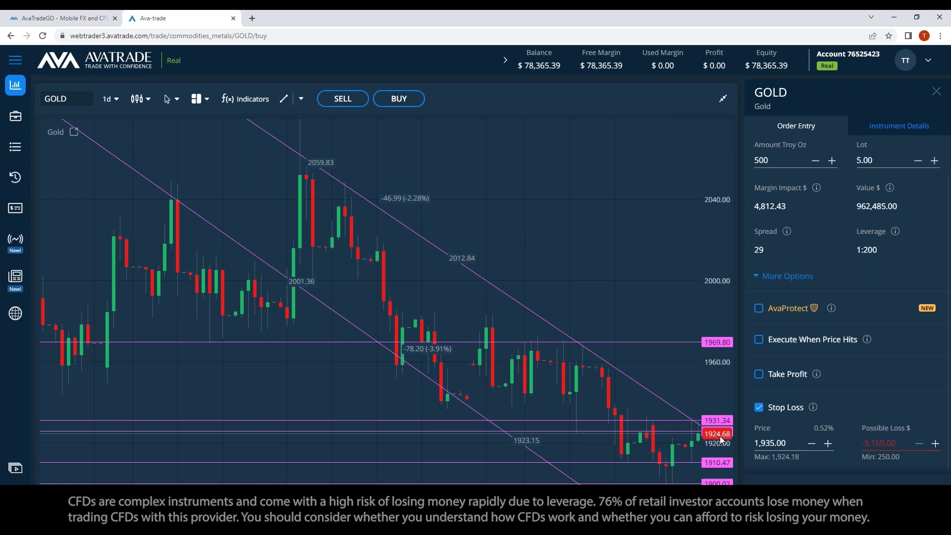
Step: Lower the horizontal line at 1900.02 on the gold chart to about 1893.56, at the recent low
scroll(721, 439, "down", 3)
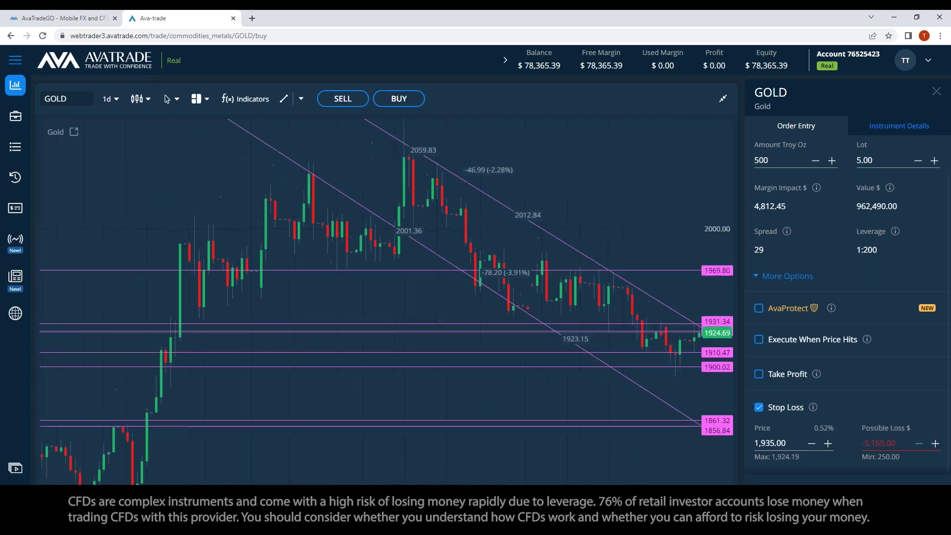
left_click(539, 319)
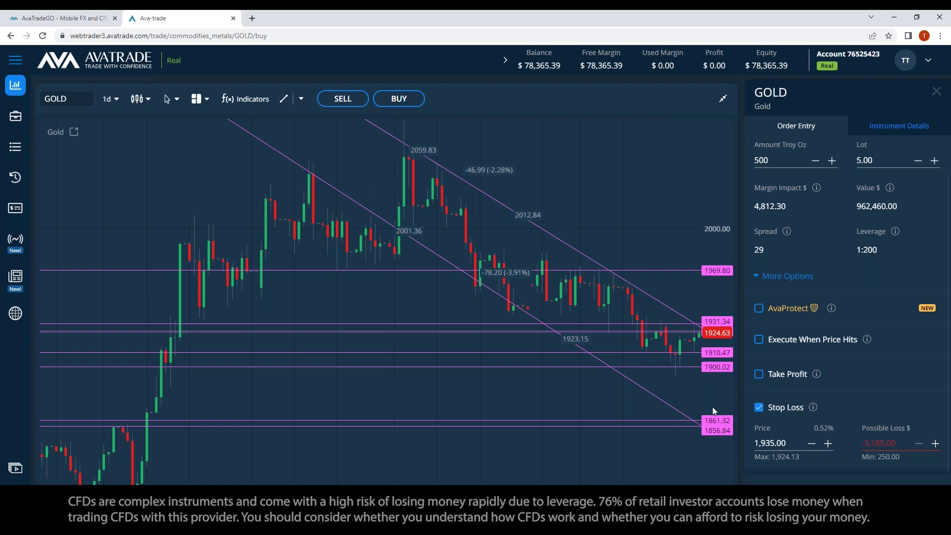
left_click_drag(689, 367, 689, 376)
left_click(673, 366)
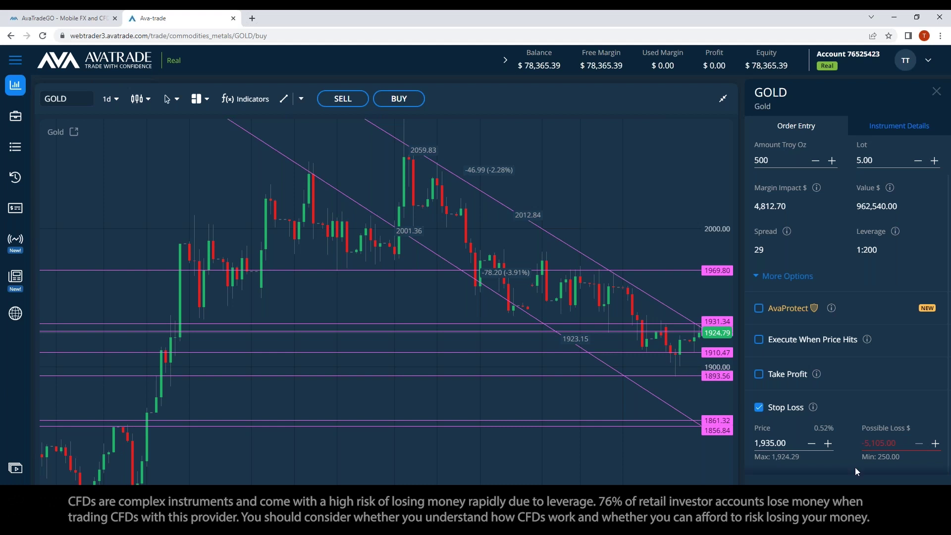
Step: Switch the gold order from buy to sell
left_click(759, 374)
scroll(810, 332, "up", 1)
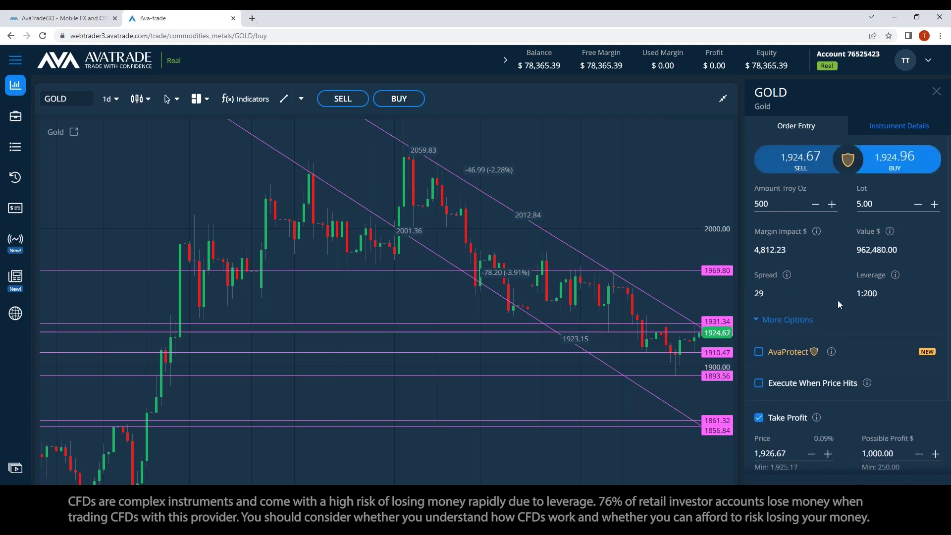
left_click(800, 169)
double_click(799, 169)
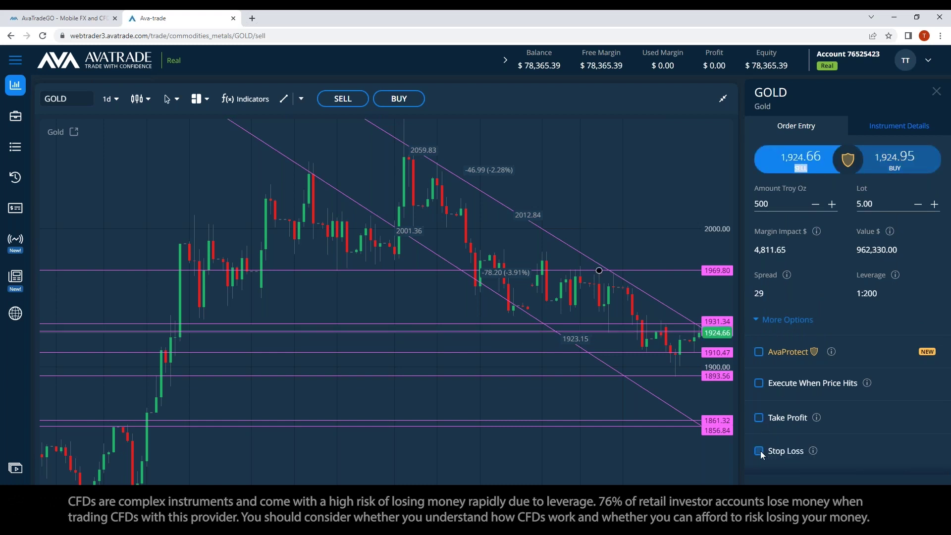
Step: Enable take profit on the gold sell order and set its price to 1900
left_click(761, 418)
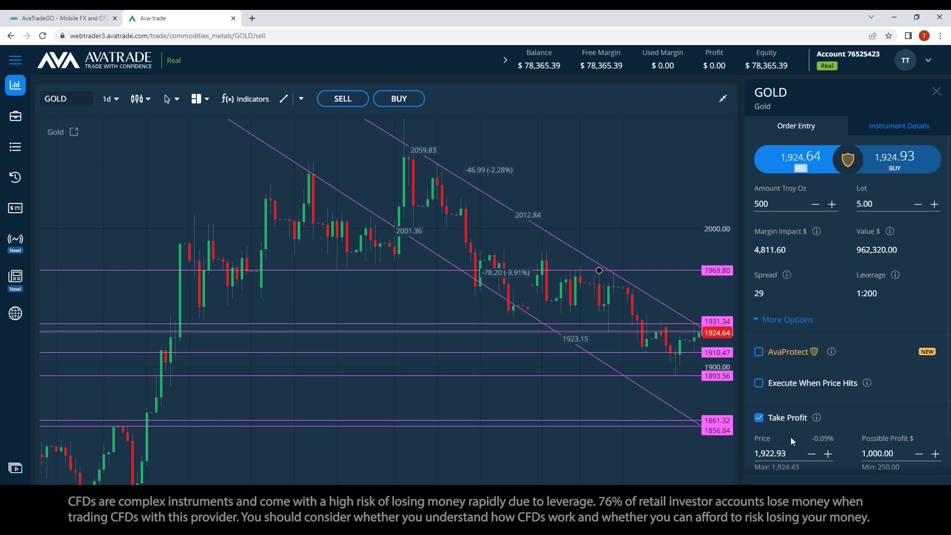
left_click(788, 454)
key("BackSpace")
key("BackSpace")
key("BackSpace")
key("BackSpace")
key("BackSpace")
type("00")
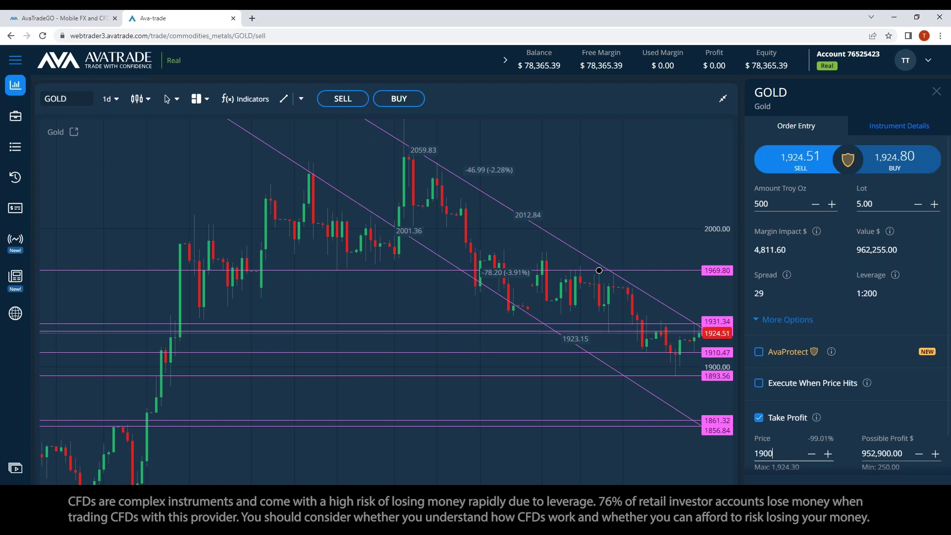
Step: Enable stop loss on the gold sell order and set its price to 1935
left_click(878, 418)
scroll(878, 418, "down", 1)
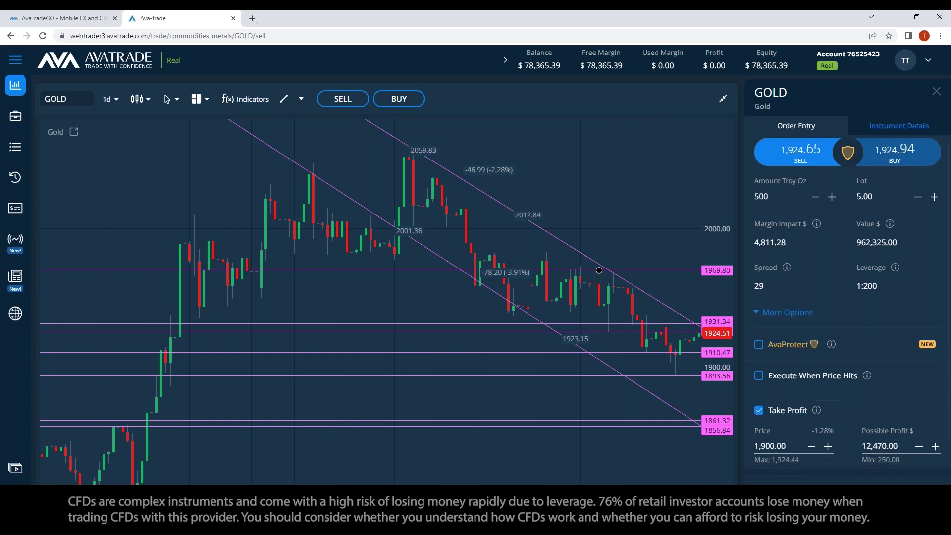
left_click(759, 458)
scroll(773, 448, "down", 1)
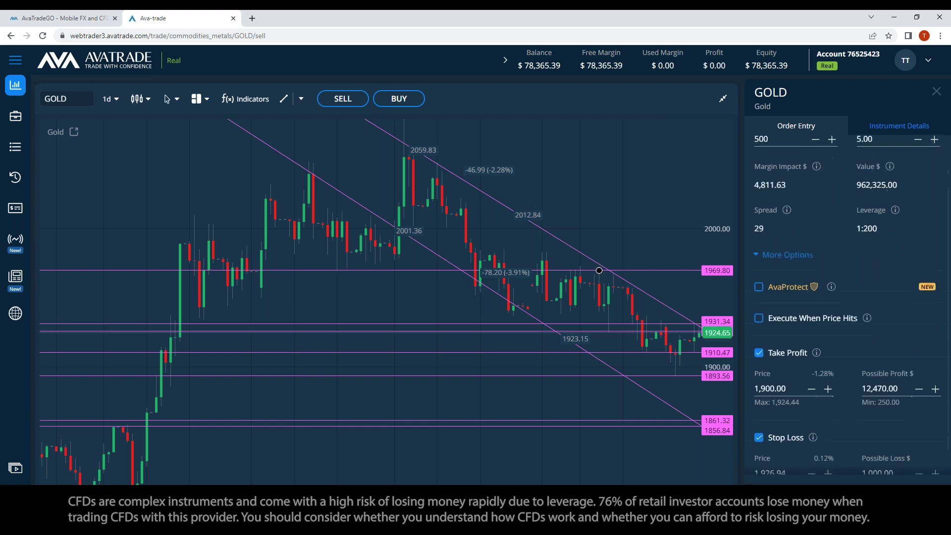
left_click(791, 443)
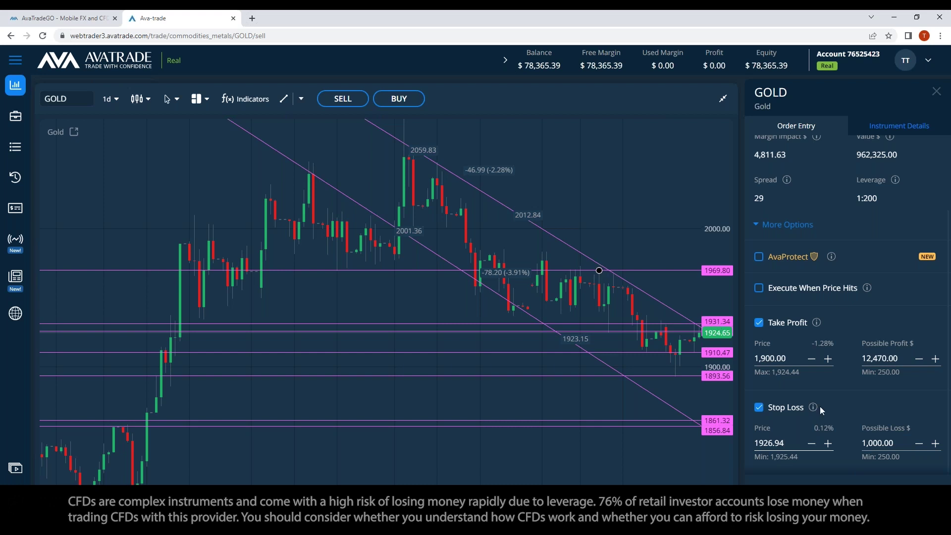
key("BackSpace")
key("BackSpace")
key("BackSpace")
key("BackSpace")
key("BackSpace")
type("35")
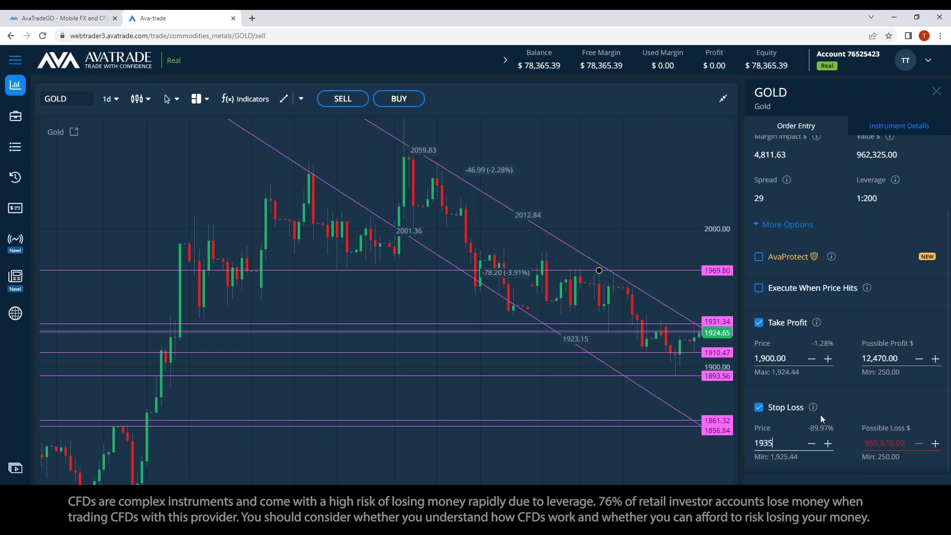
left_click(880, 400)
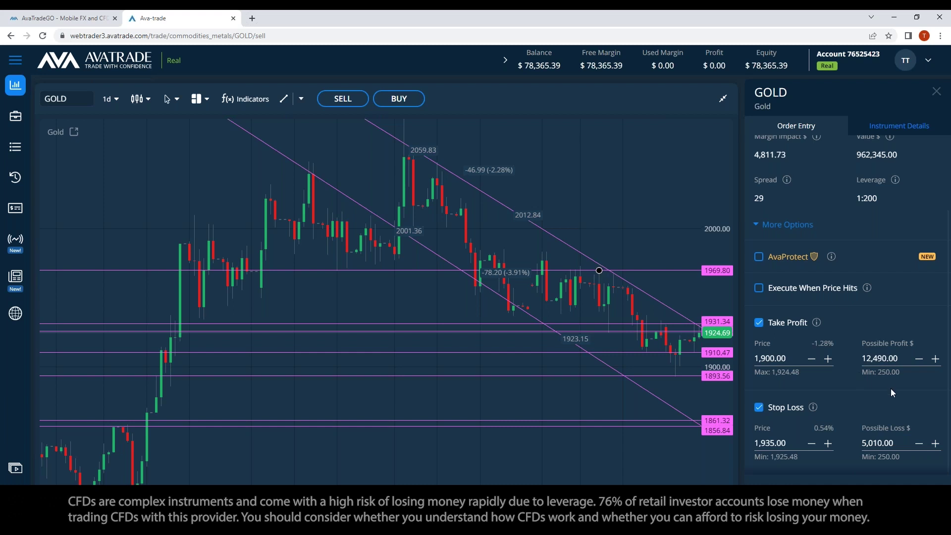
Step: Reduce the gold sell order to 0.5 lots and place the trade
scroll(890, 388, "up", 2)
scroll(892, 329, "down", 2)
scroll(892, 362, "up", 2)
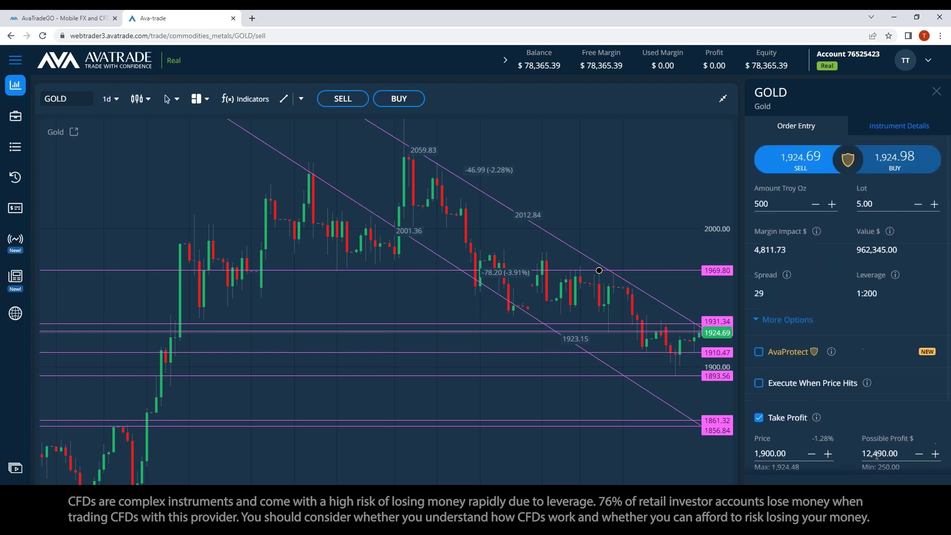
left_click(878, 205)
key("BackSpace")
key("BackSpace")
key("BackSpace")
key("BackSpace")
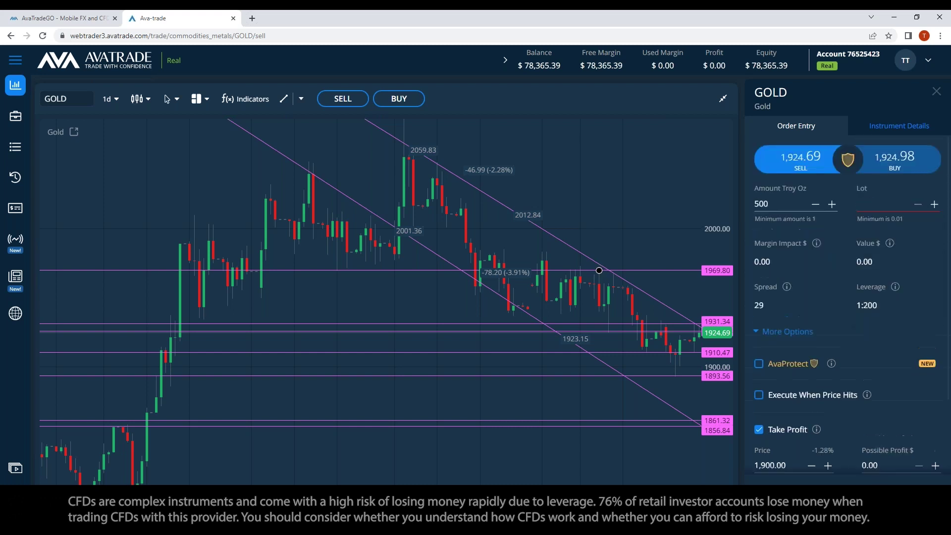
type("0.5")
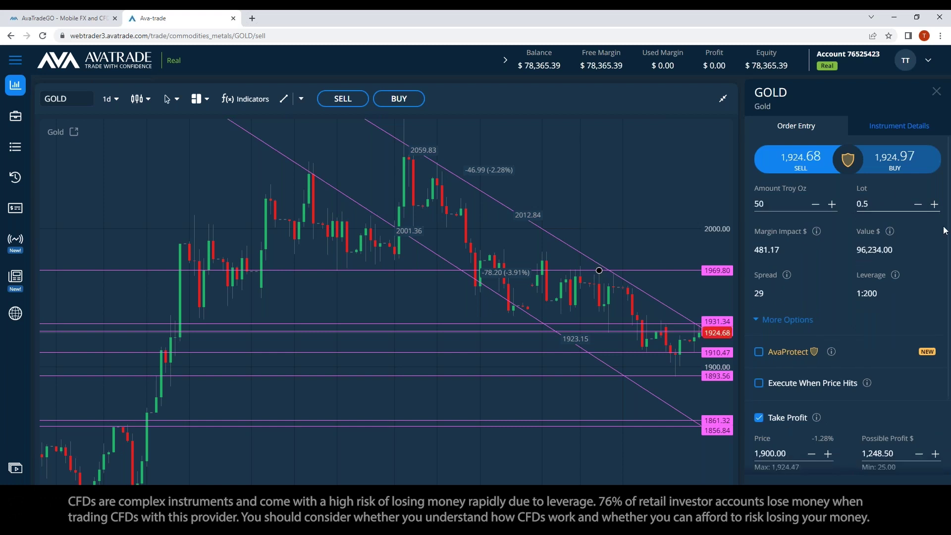
scroll(924, 335, "down", 2)
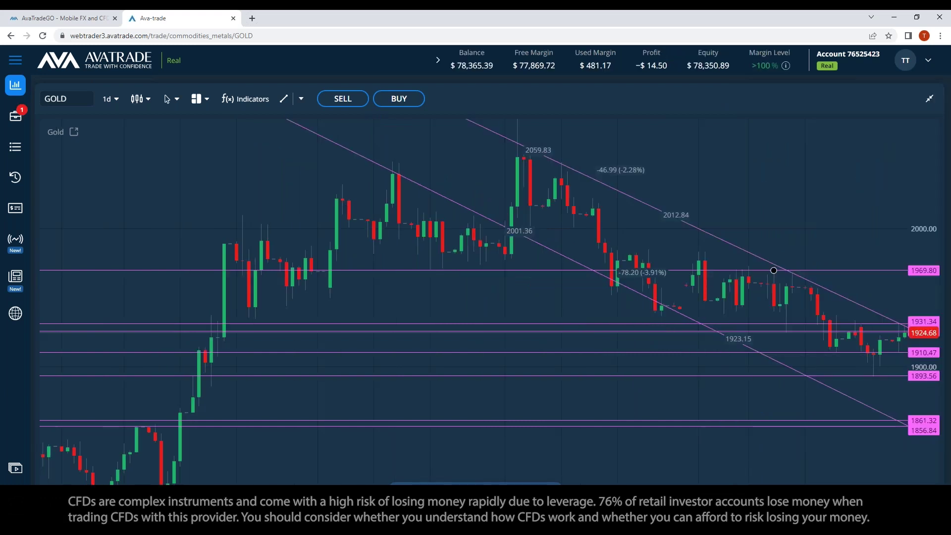
Step: Review the open gold position in the metals list and compare it with the levels on the enlarged gold chart
left_click(931, 99)
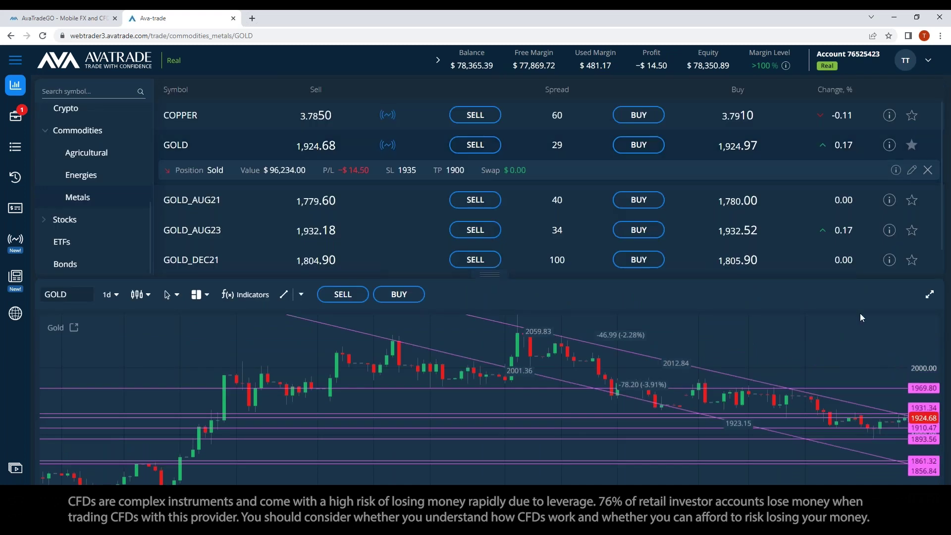
scroll(869, 352, "up", 1)
left_click(930, 295)
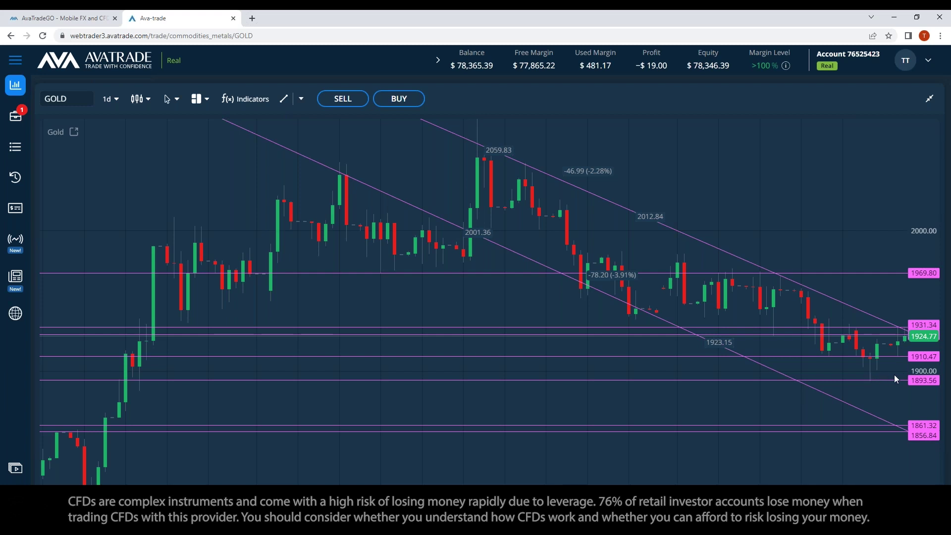
left_click(905, 332)
left_click(931, 101)
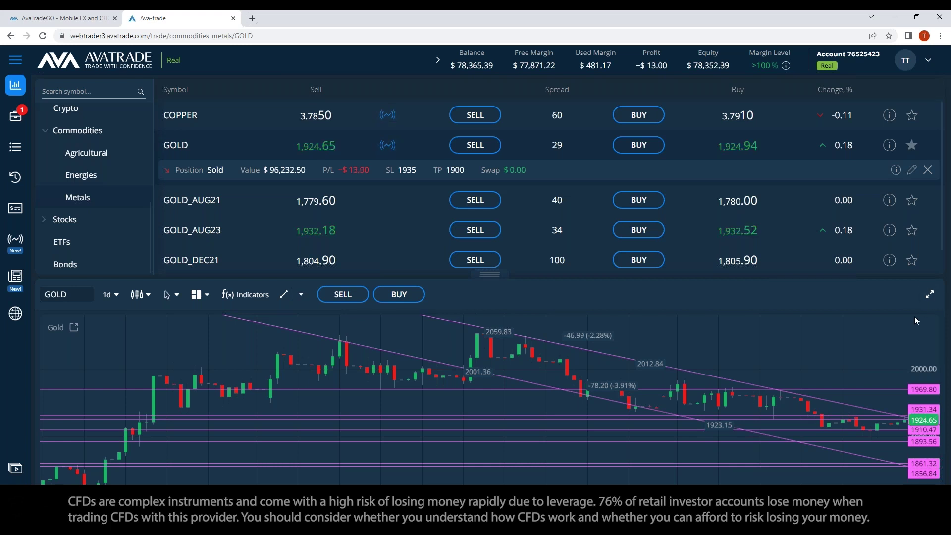
scroll(862, 361, "up", 2)
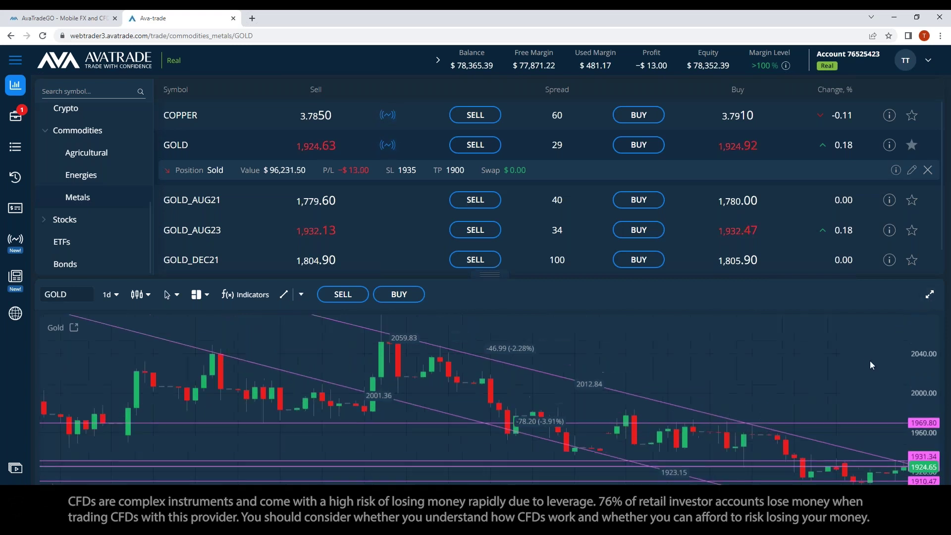
scroll(864, 373, "down", 2)
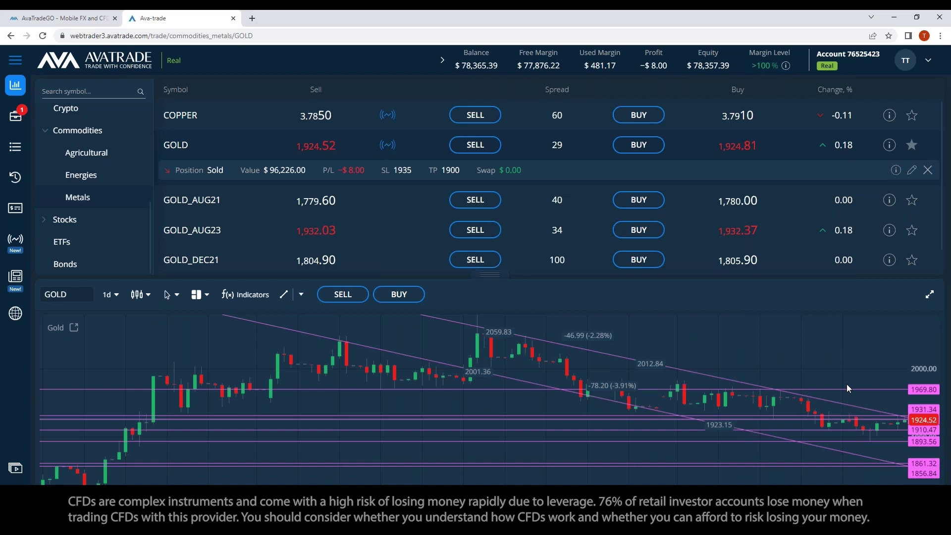
left_click(925, 296)
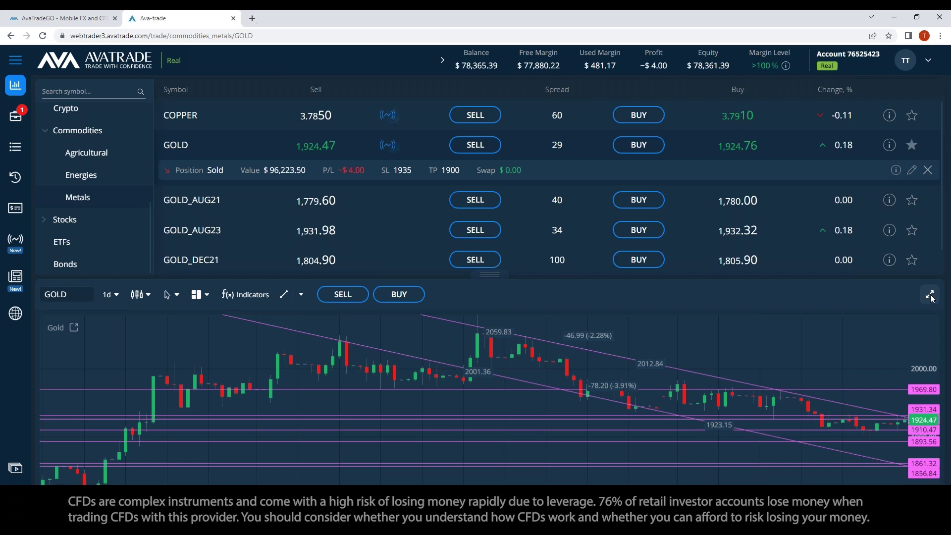
left_click(931, 295)
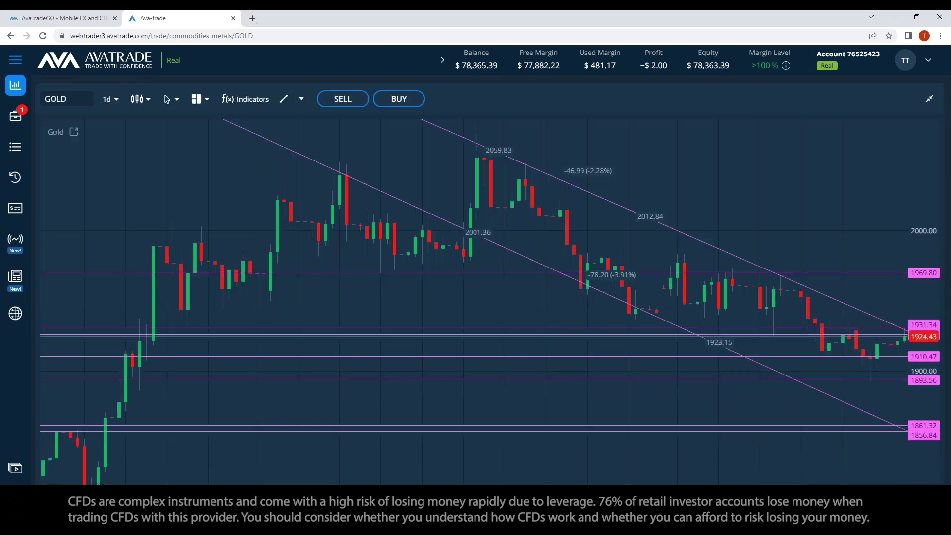
left_click(934, 108)
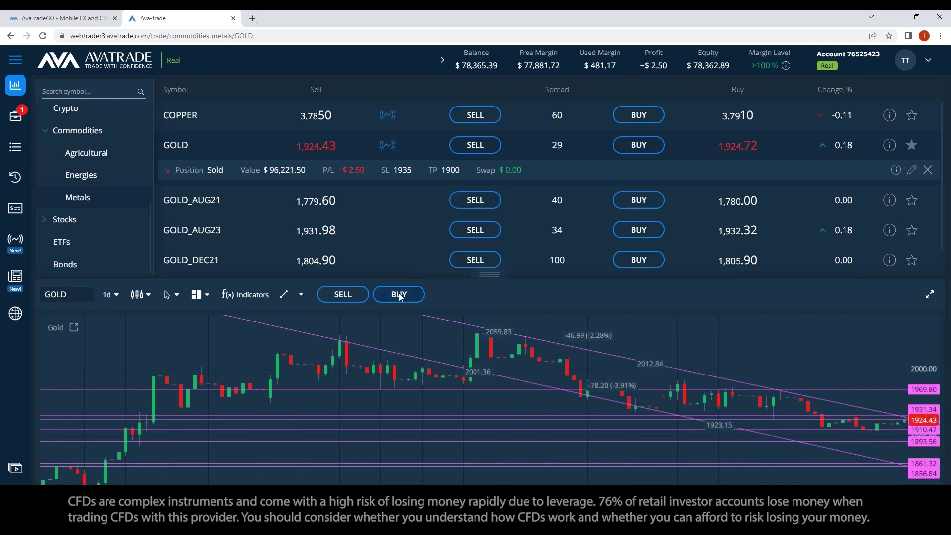
Step: Start another gold sell order and enable AvaProtect with a duration of 2 days
left_click(350, 294)
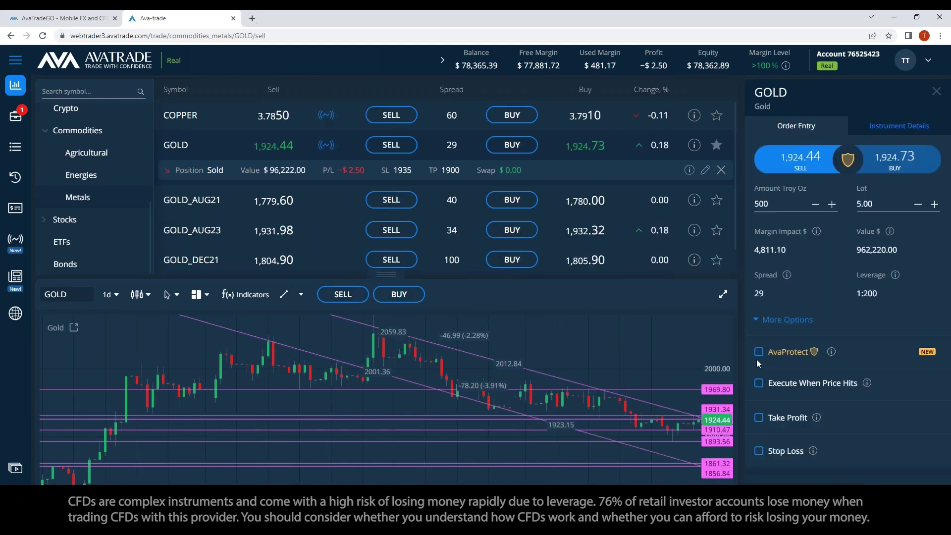
left_click(760, 352)
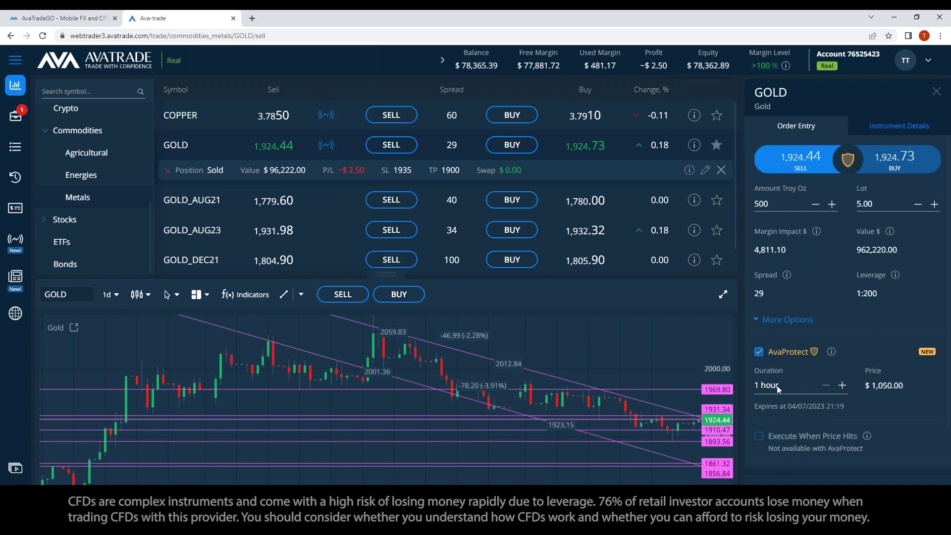
left_click(842, 385)
left_click(842, 385)
left_click(842, 385)
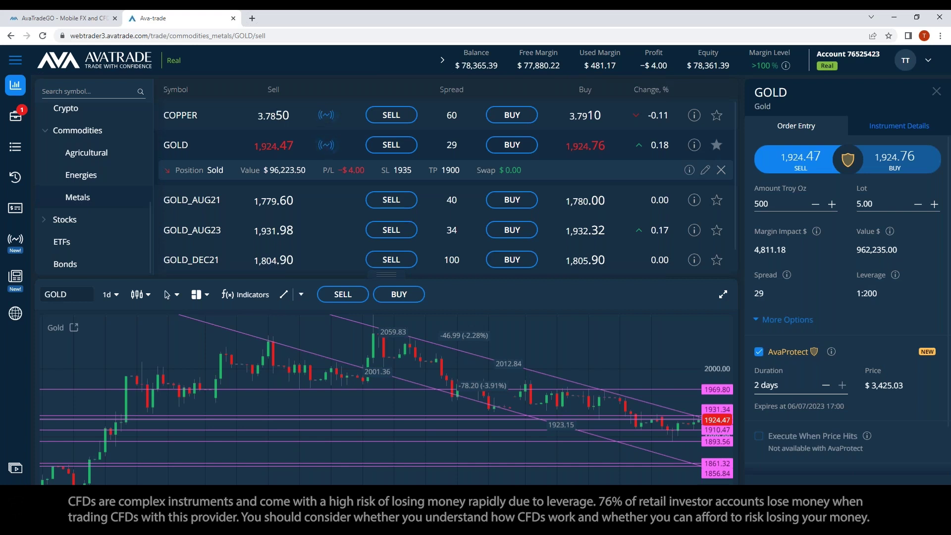
Step: Set the AvaProtect gold sell order to 0.5 lots and check the protection price
double_click(870, 202)
type("0.5")
left_click(920, 397)
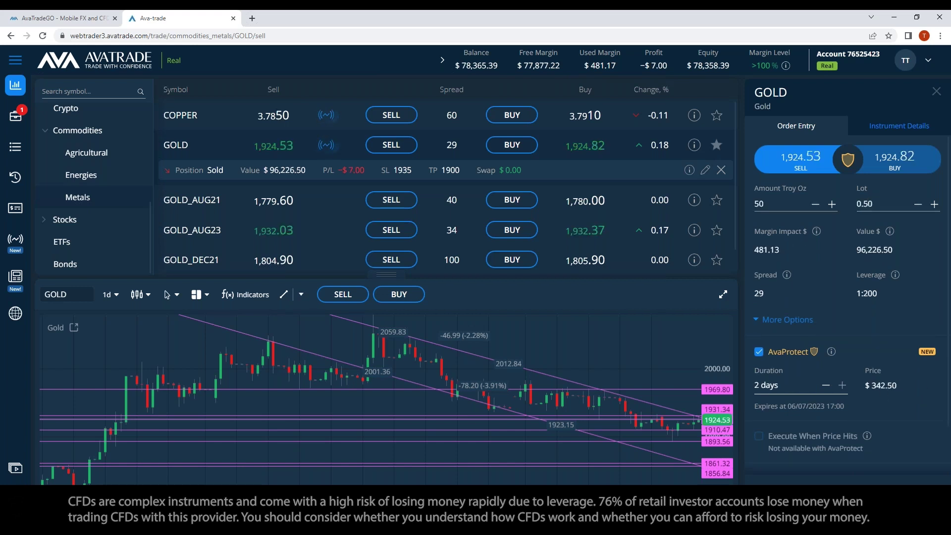
left_click_drag(873, 385, 905, 391)
left_click(905, 392)
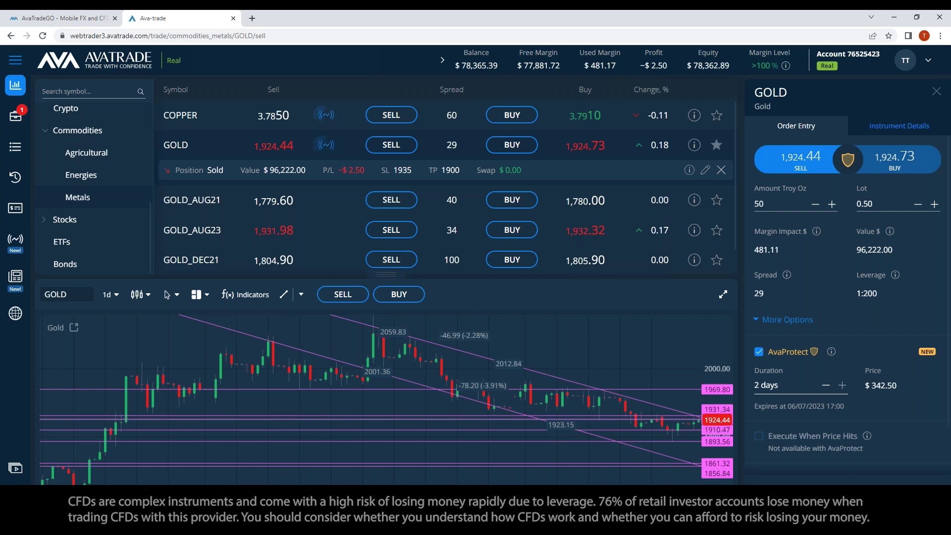
Step: Try a take profit price of 1900 on the AvaProtect gold sell order and close the order entry without placing it
scroll(863, 417, "down", 1)
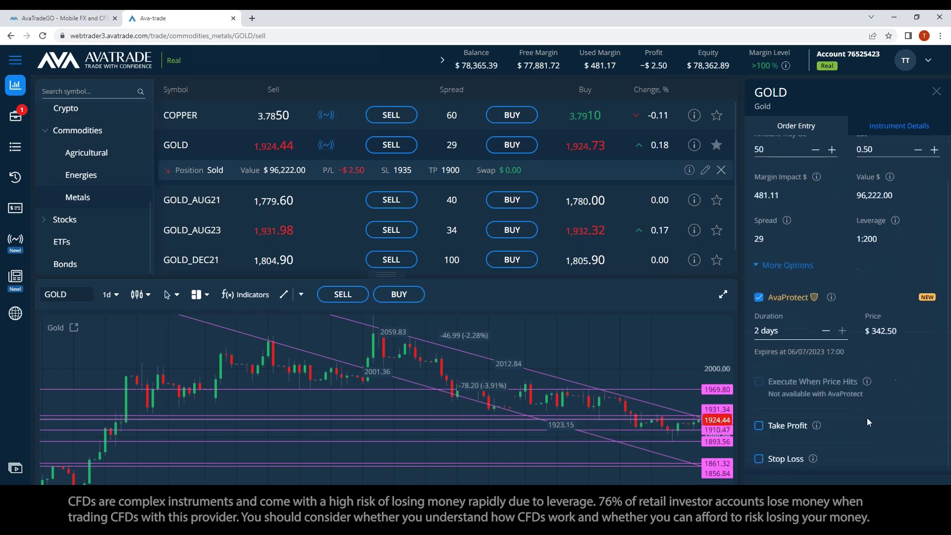
left_click(759, 425)
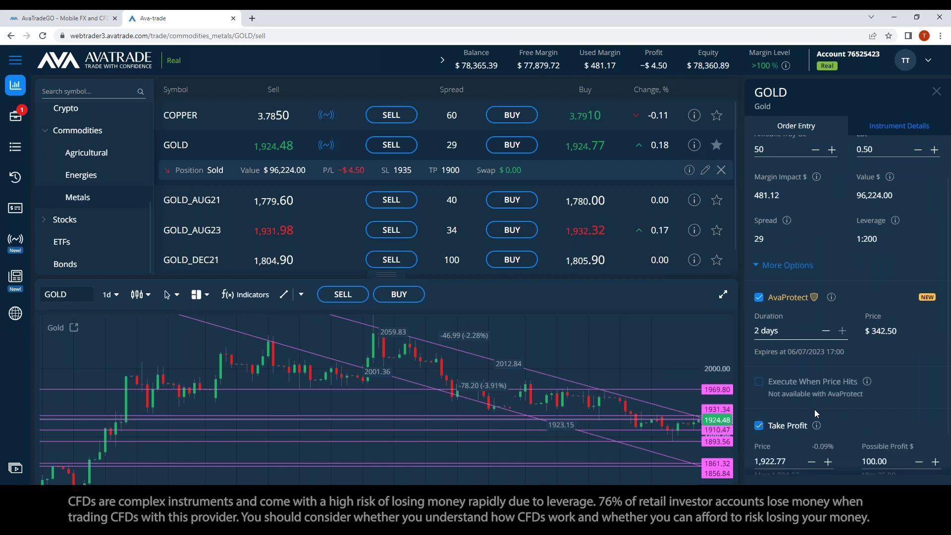
scroll(842, 416, "down", 1)
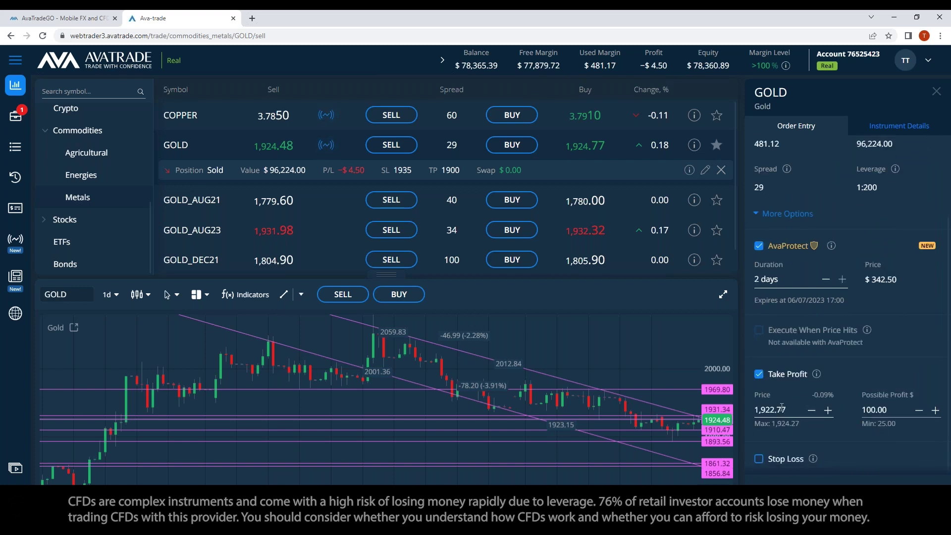
left_click(818, 416)
key("BackSpace")
key("BackSpace")
key("BackSpace")
key("BackSpace")
type("00")
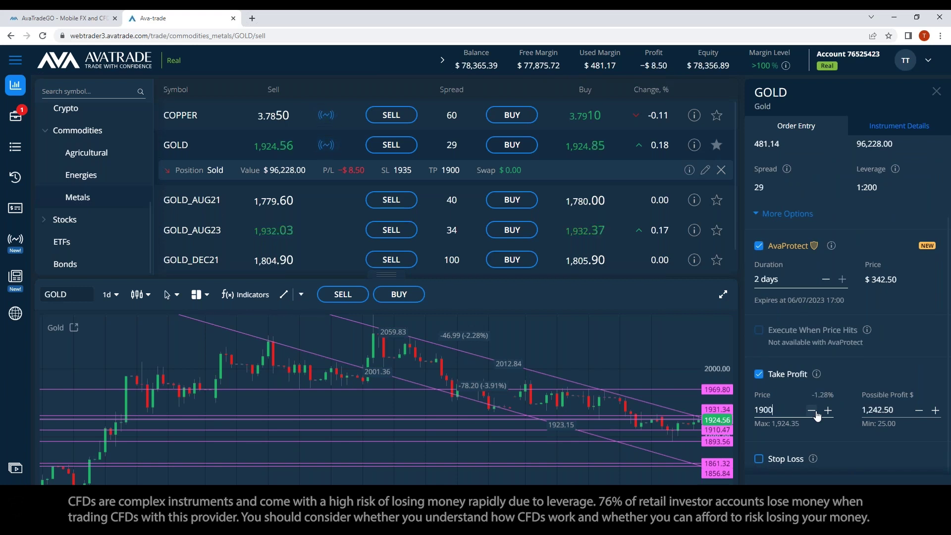
left_click(902, 377)
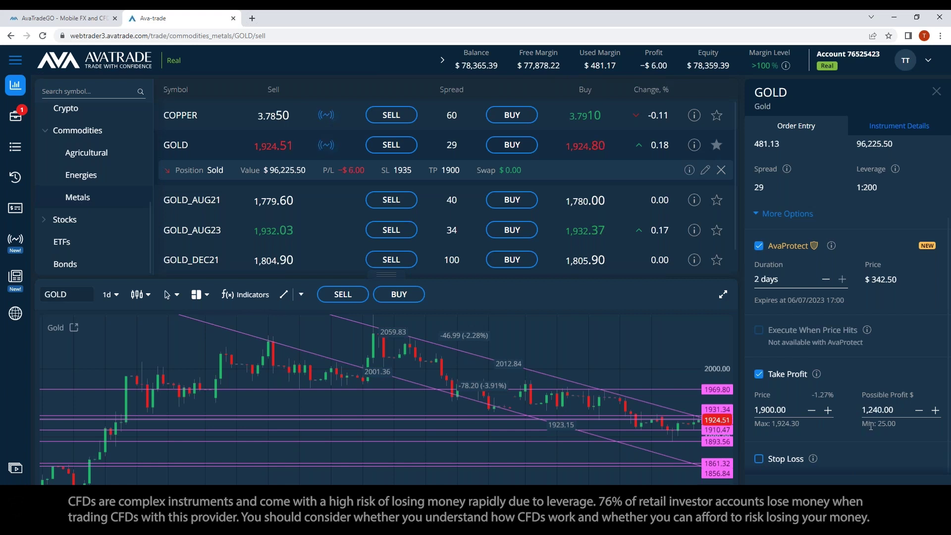
scroll(872, 427, "up", 2)
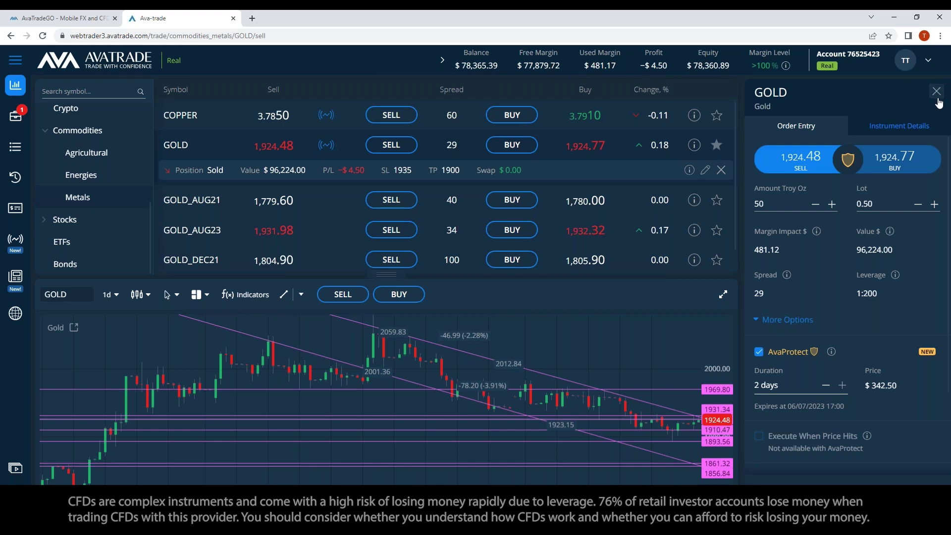
left_click(936, 92)
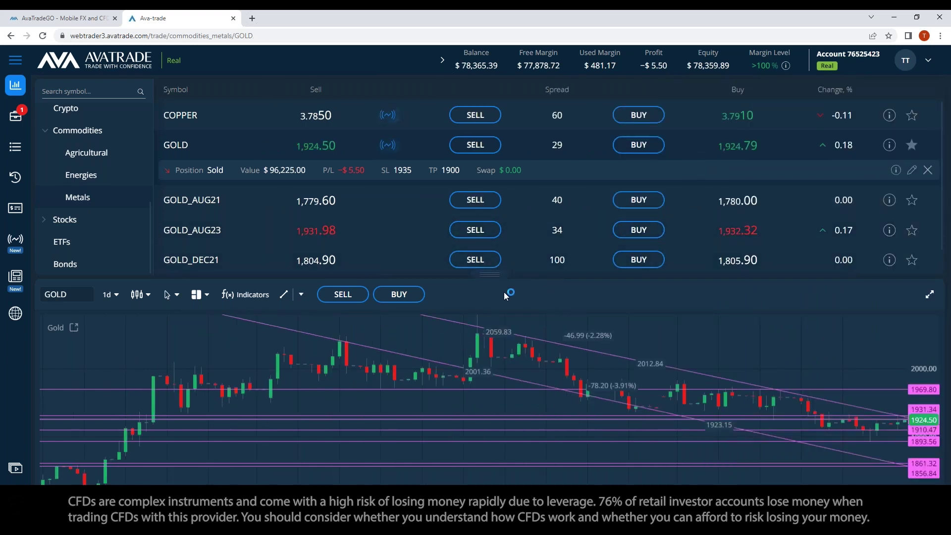
Step: Open the trading signal for gold and examine its production time, key-level notice and buy and sell scenarios
scroll(520, 392, "up", 5)
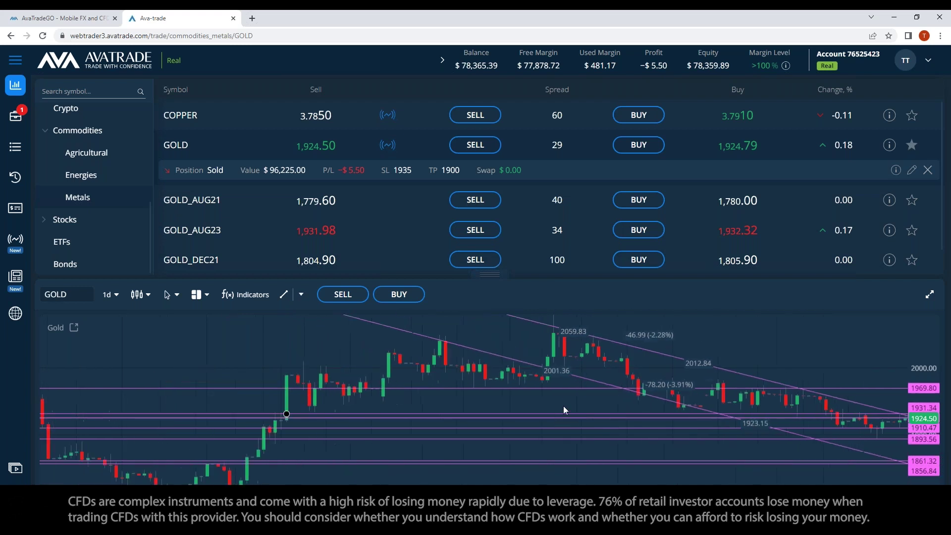
scroll(591, 423, "down", 3)
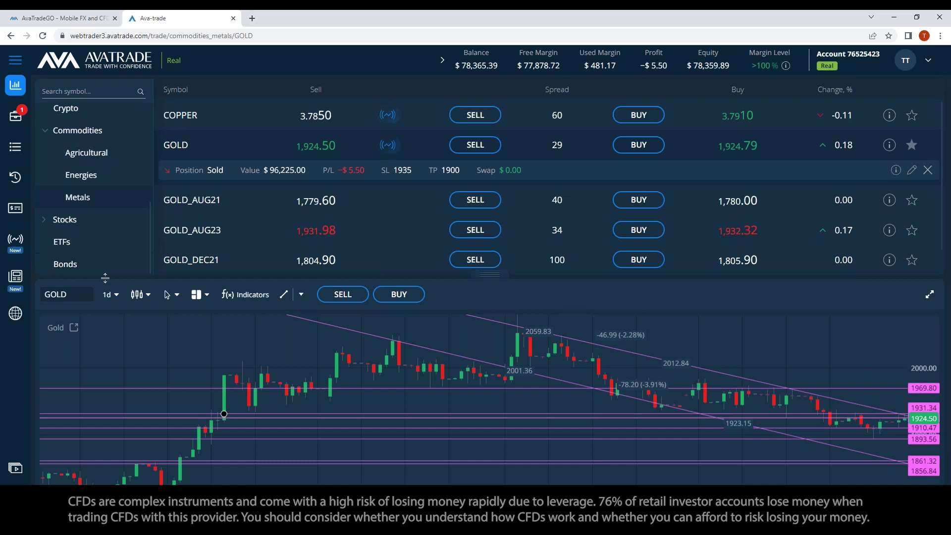
left_click(388, 146)
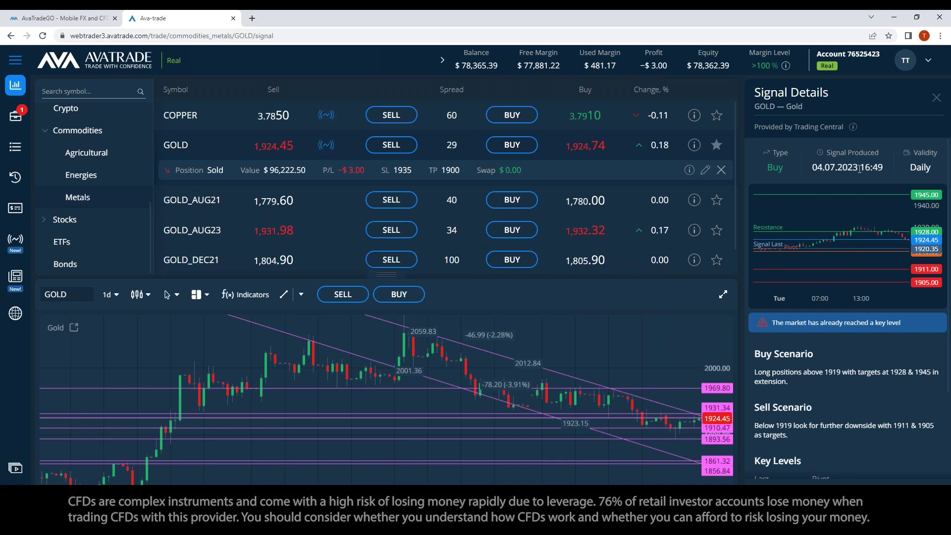
left_click_drag(860, 168, 890, 170)
left_click(875, 174)
left_click_drag(771, 323, 905, 317)
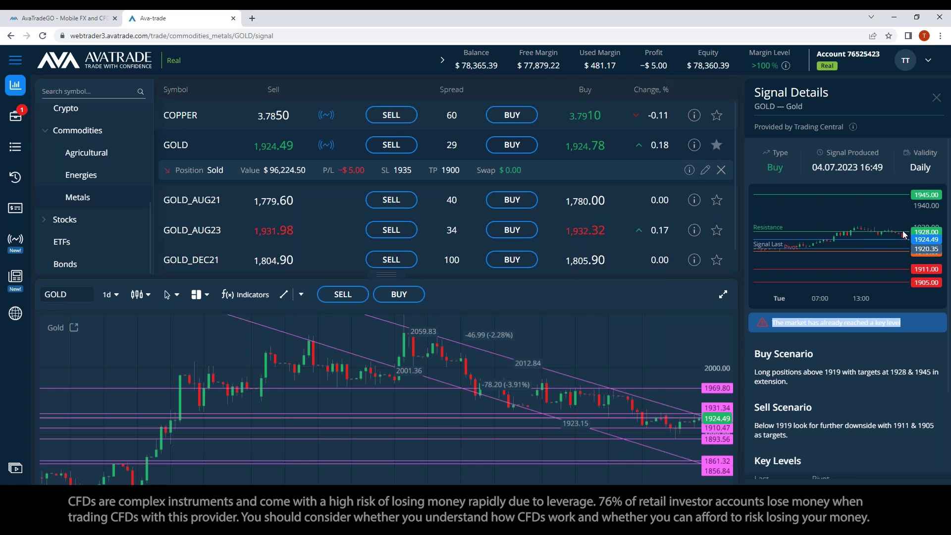
left_click(866, 369)
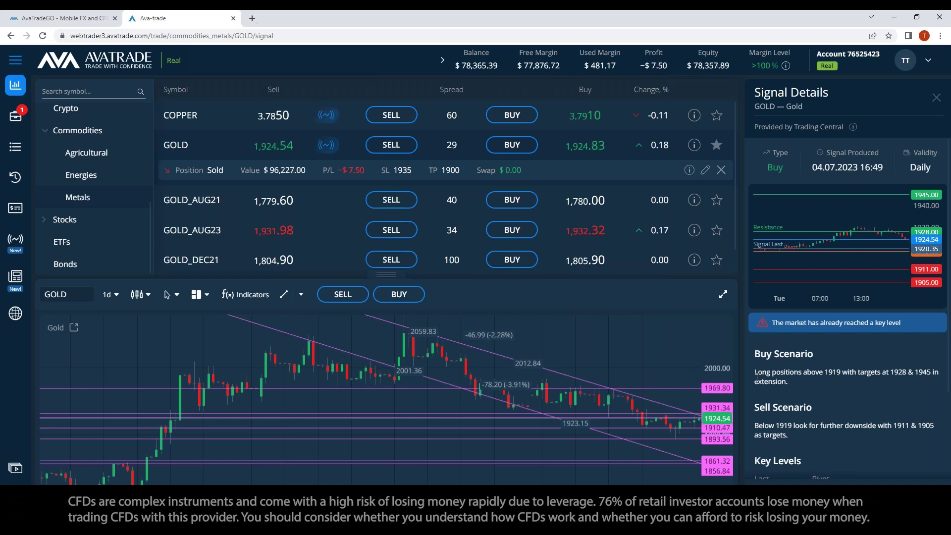
left_click_drag(772, 322, 901, 322)
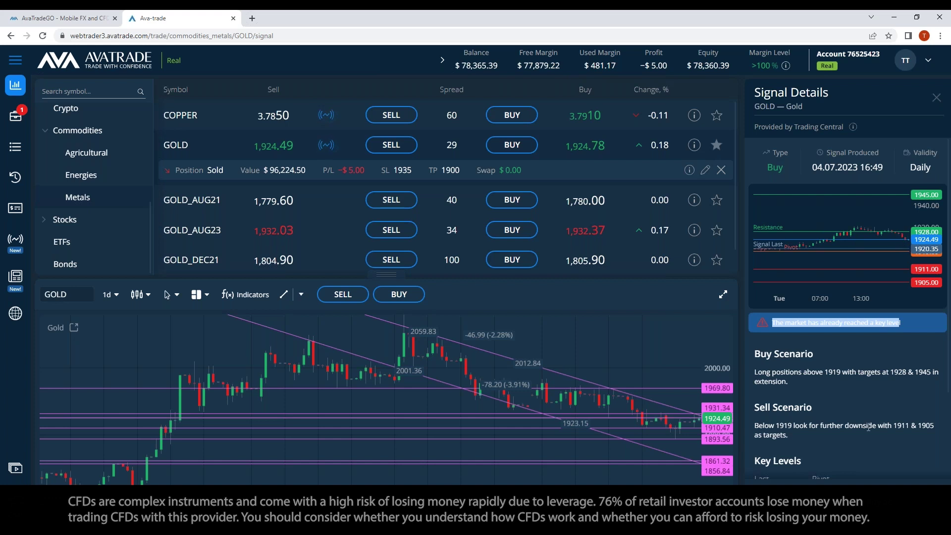
Step: Examine the sell scenario and key levels in the gold signal and close the signal details
scroll(868, 427, "down", 1)
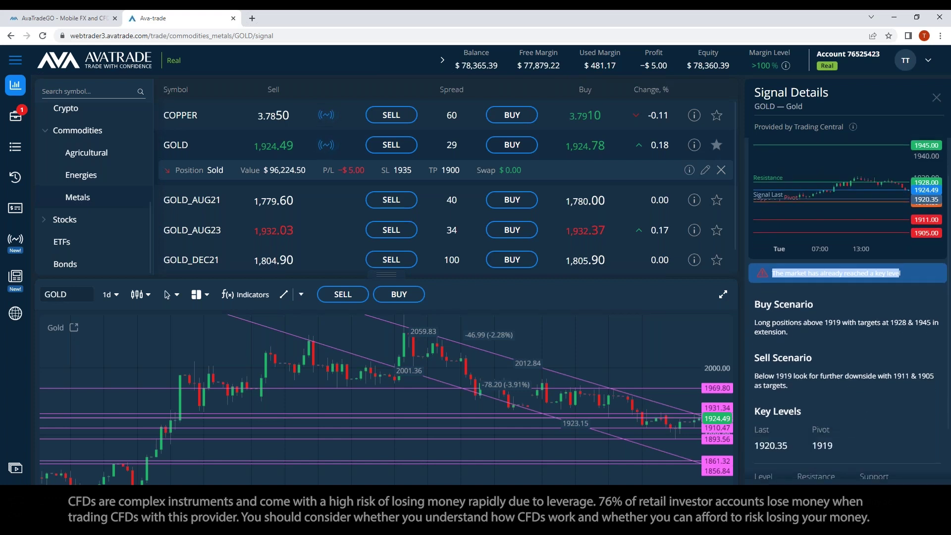
left_click(756, 382)
left_click_drag(776, 376, 935, 376)
left_click(892, 407)
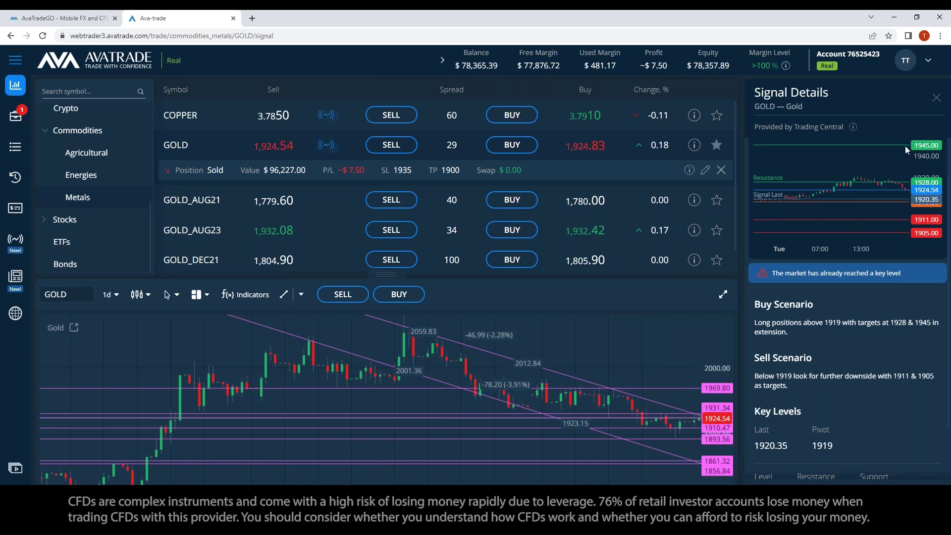
left_click(937, 98)
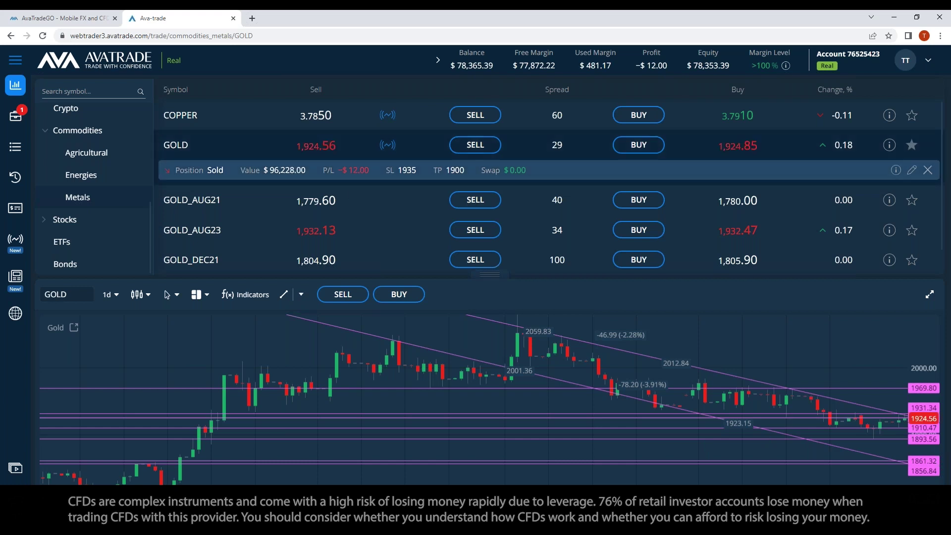
Step: Open the CrudeOIL trading signal among the energies and examine its production time and key-level notice
left_click(90, 177)
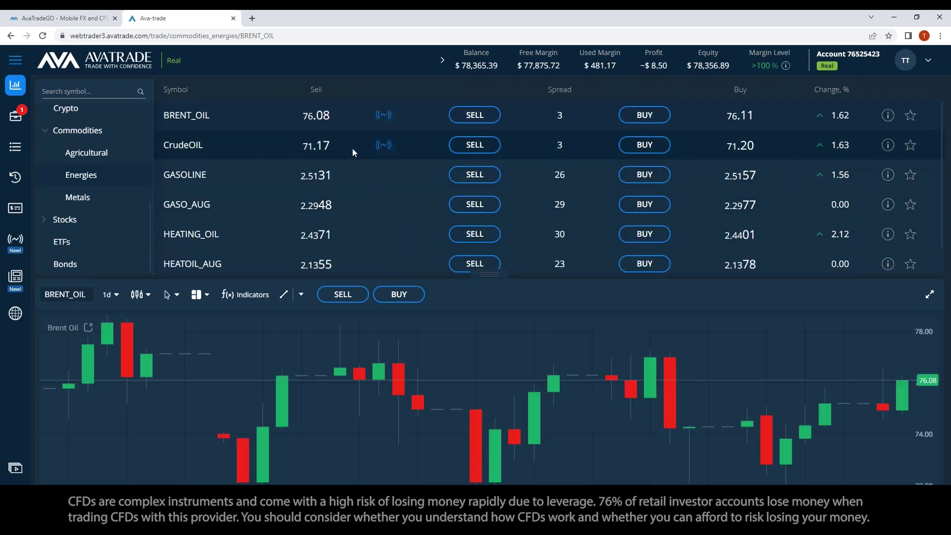
left_click(384, 146)
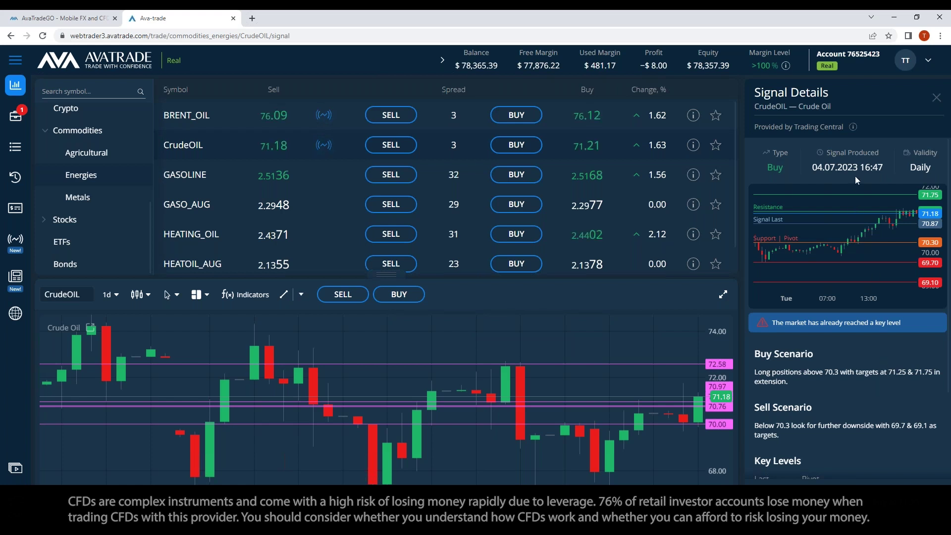
left_click_drag(860, 171, 887, 171)
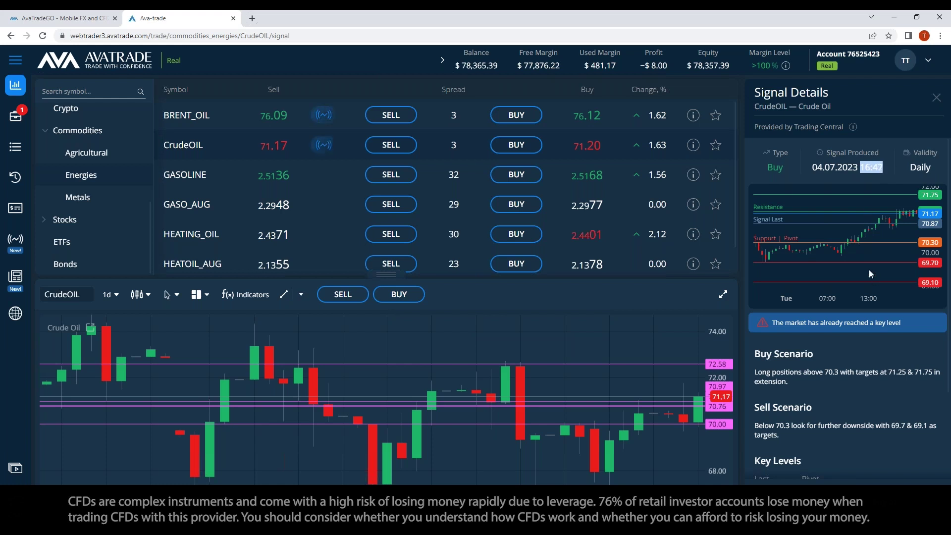
left_click_drag(772, 322, 906, 325)
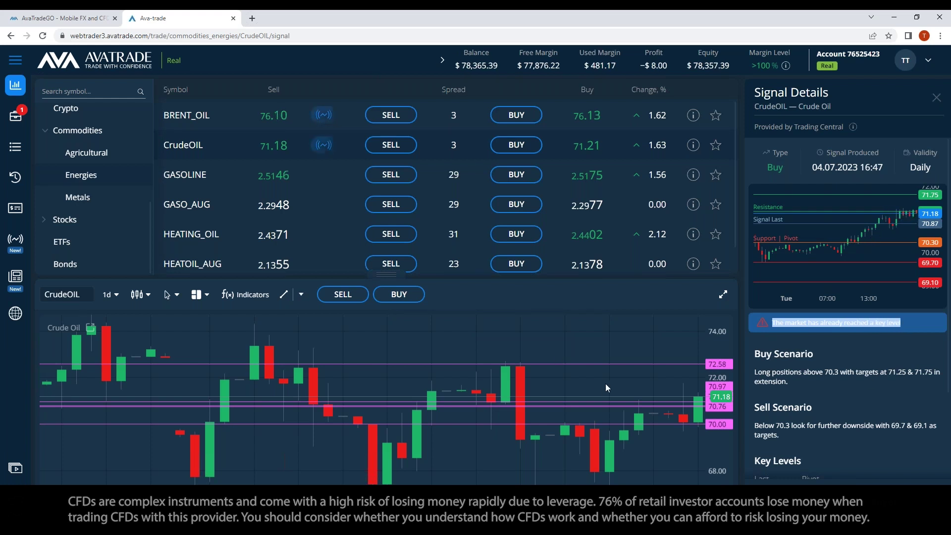
Step: Enlarge the CrudeOIL chart and draw a descending trend line over the recent highs from about 74.79 to 73.34
left_click(722, 294)
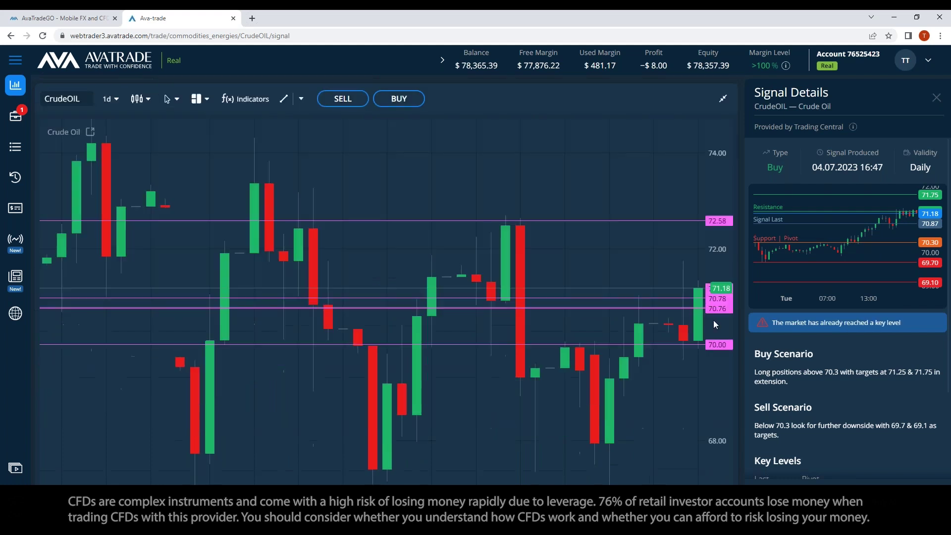
scroll(665, 389, "down", 2)
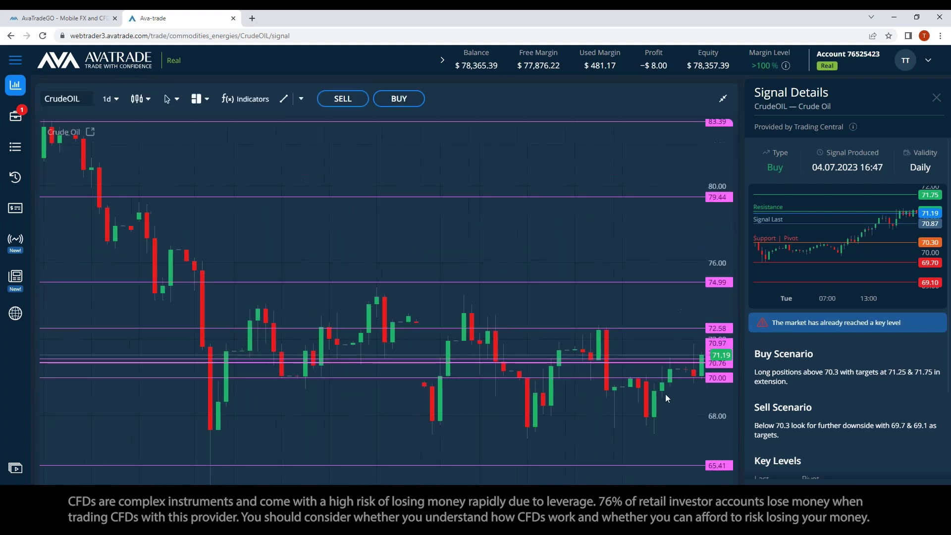
scroll(663, 393, "down", 3)
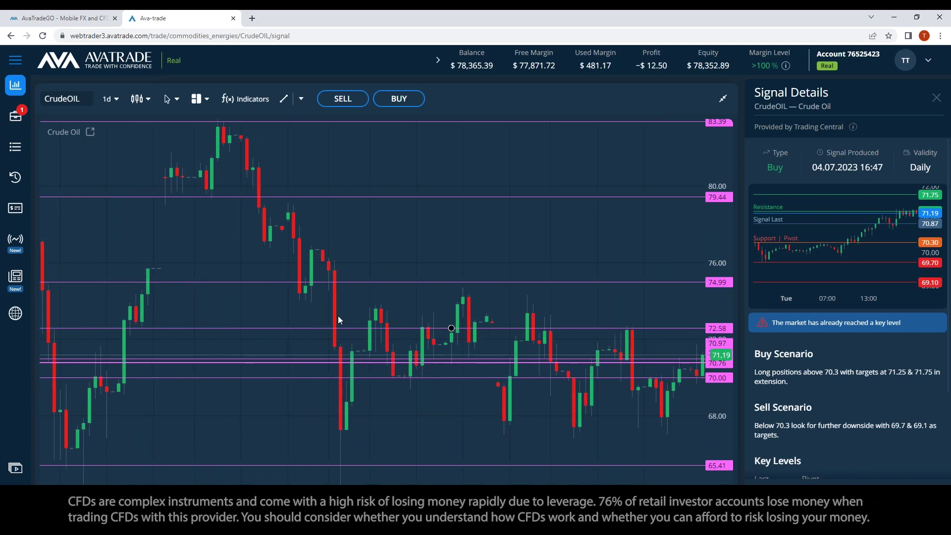
left_click(290, 99)
left_click(457, 286)
left_click(492, 304)
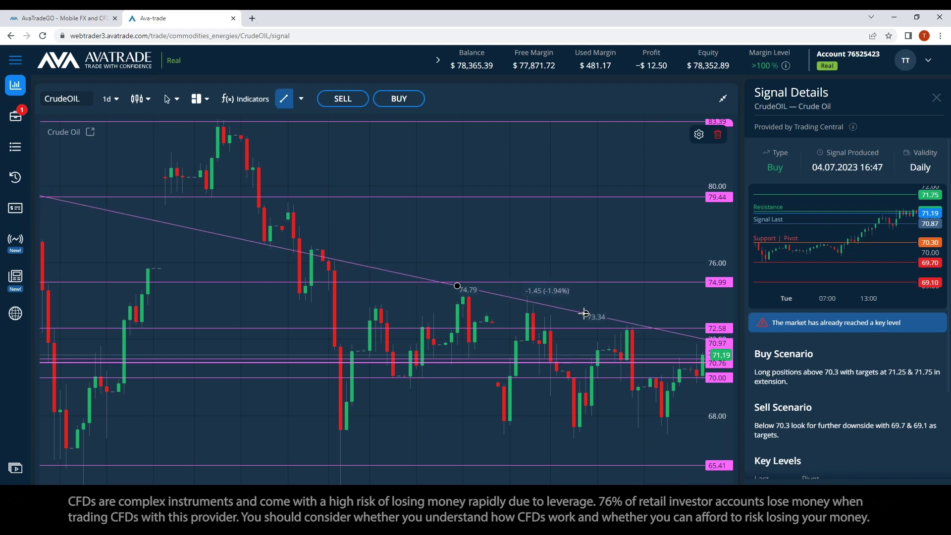
left_click(589, 316)
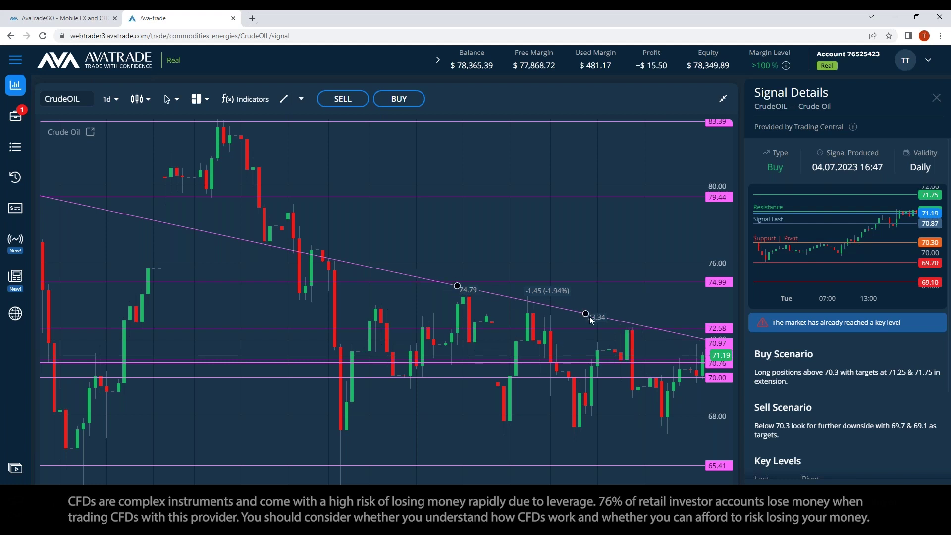
Step: Move the lowest visible price line on the CrudeOIL chart to about 67.05 and delete the lines just above the 70.00 line
left_click_drag(598, 466, 595, 431)
left_click(509, 421)
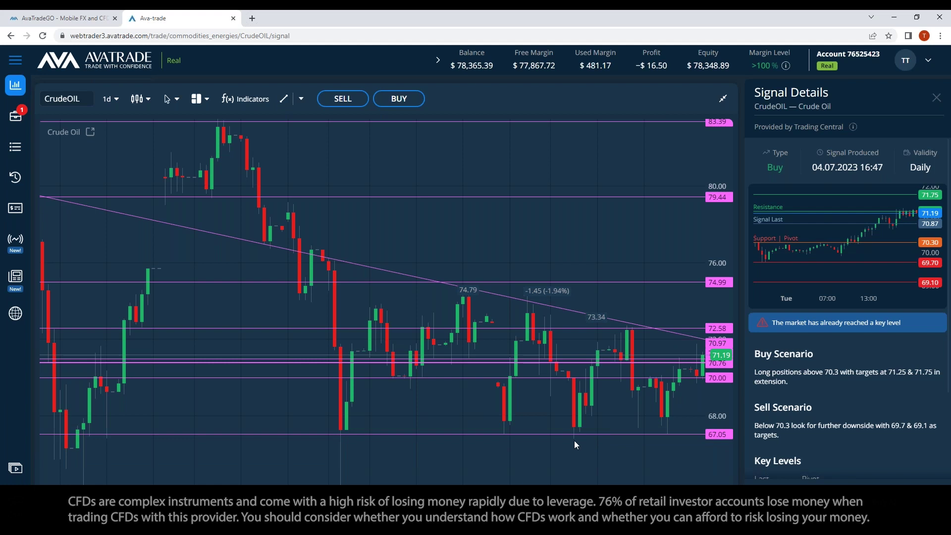
left_click(688, 363)
key("Delete")
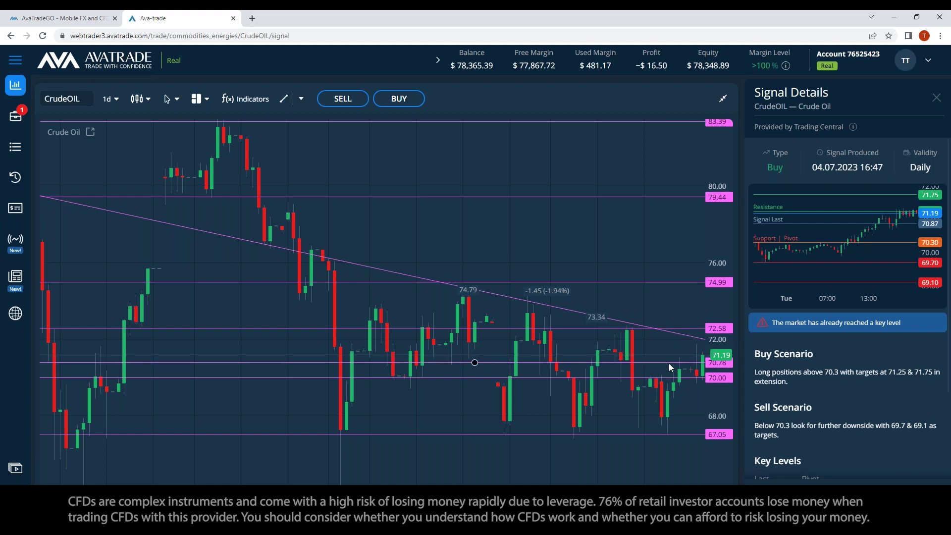
left_click(669, 364)
key("Delete")
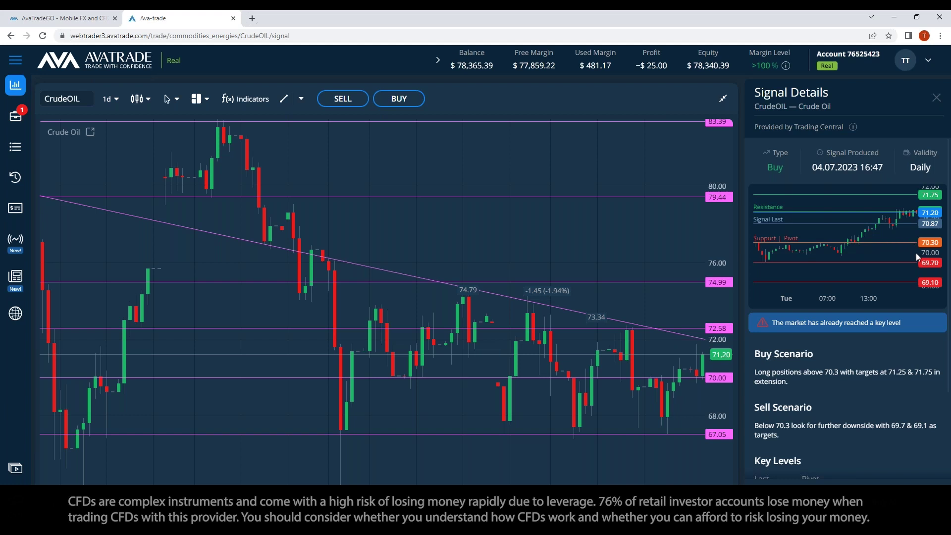
Step: Examine the CrudeOIL signal's sell scenario, close the signal details and restore the chart to its normal size
left_click_drag(754, 402, 825, 436)
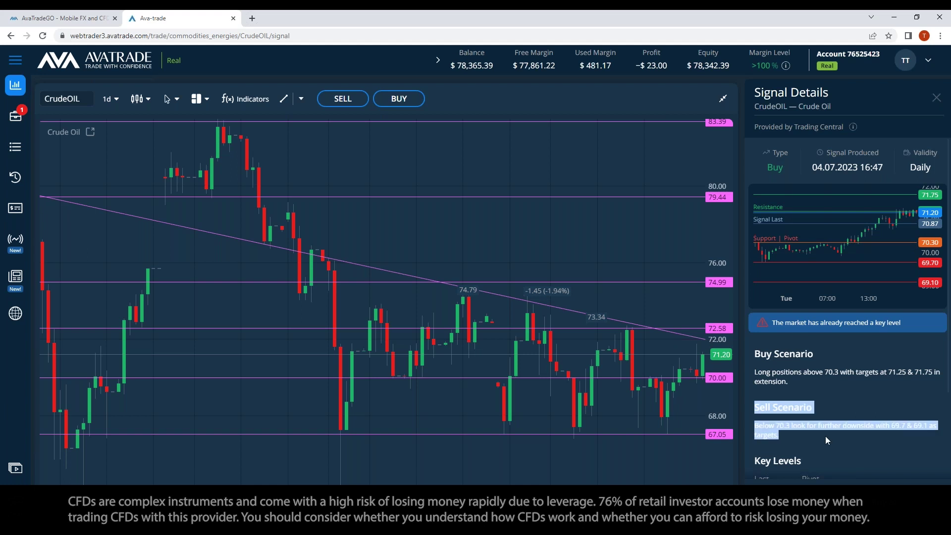
left_click(835, 408)
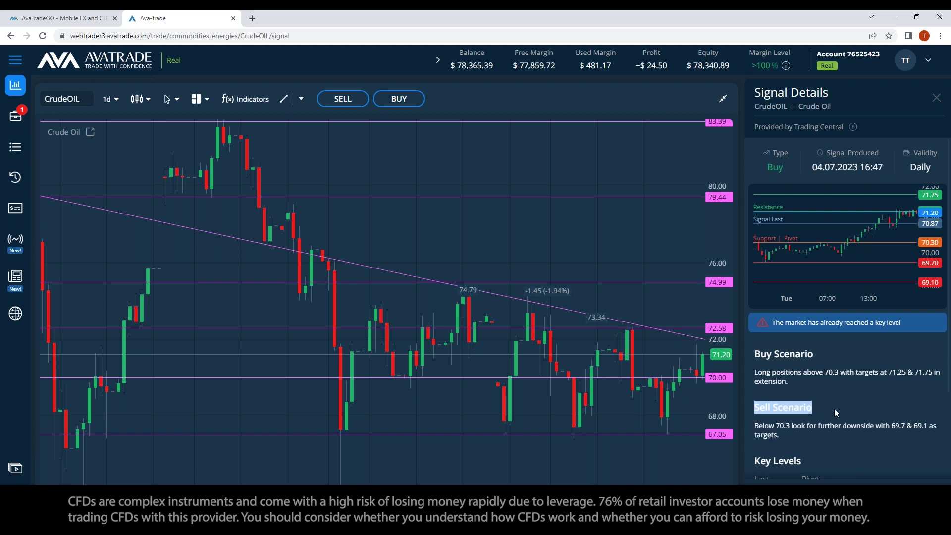
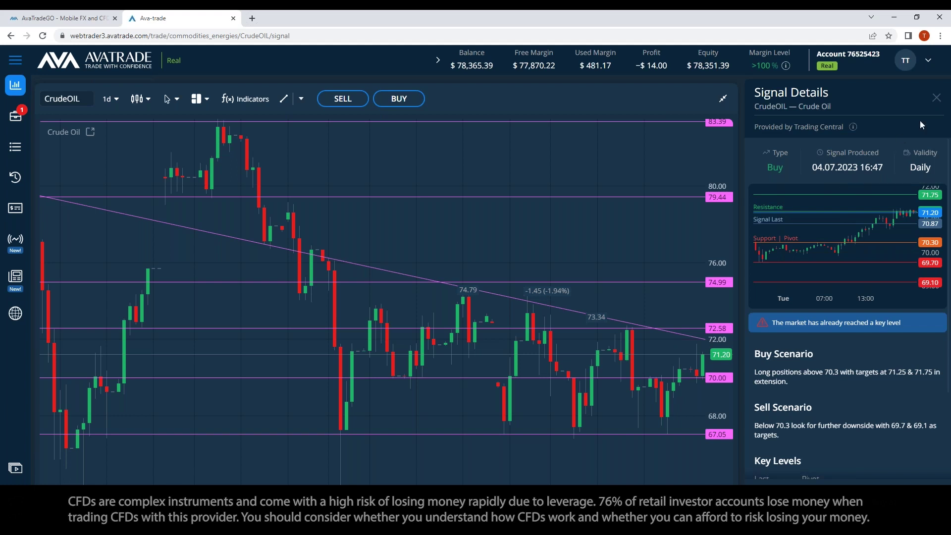
left_click(937, 97)
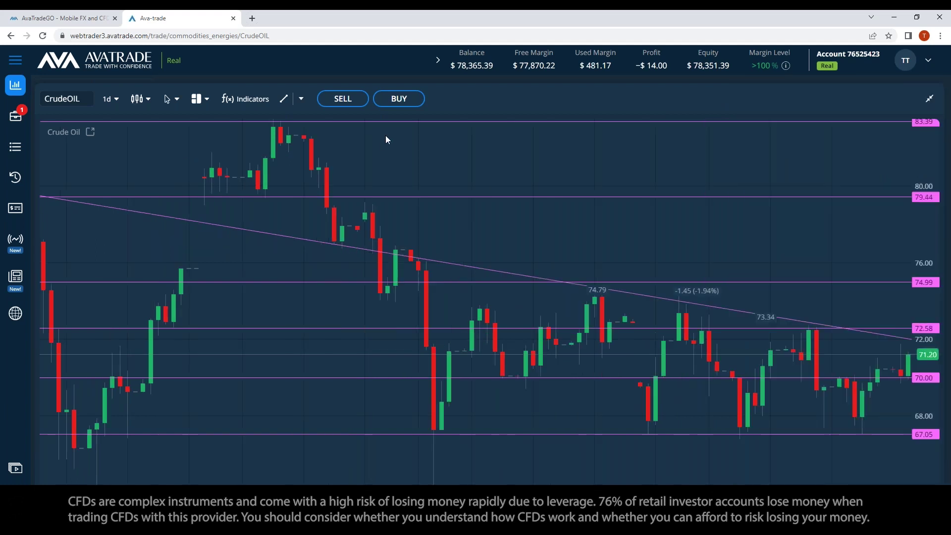
left_click(929, 99)
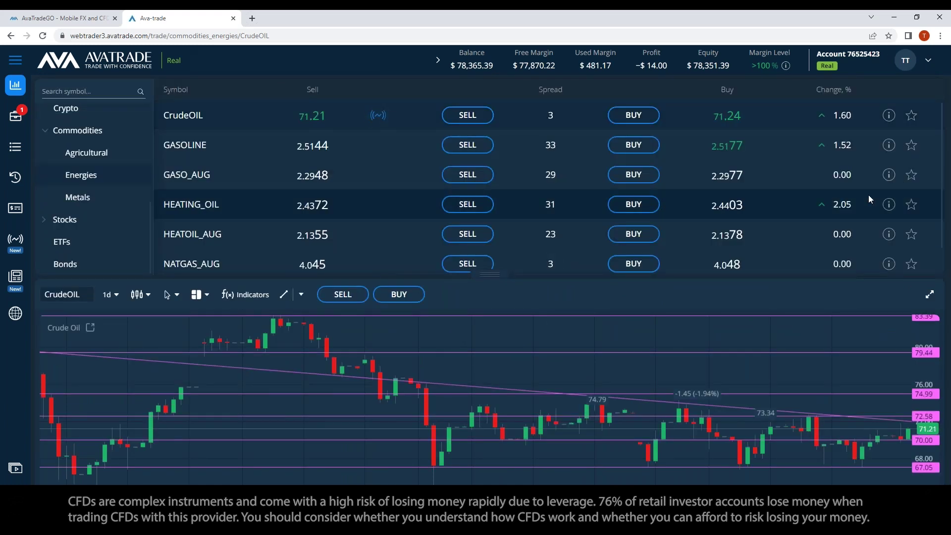
Step: Search the symbols for 500, open US_500 and enlarge its chart
left_click(72, 93)
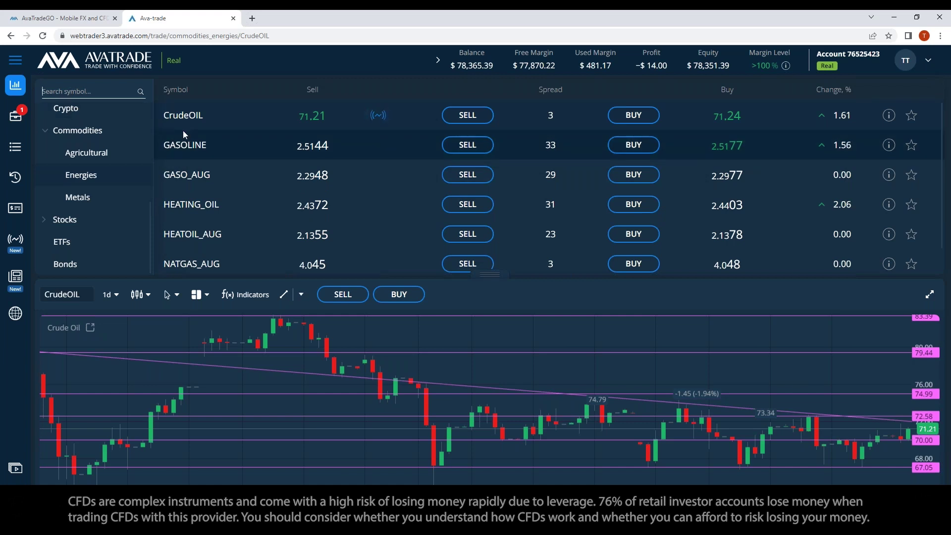
type("500")
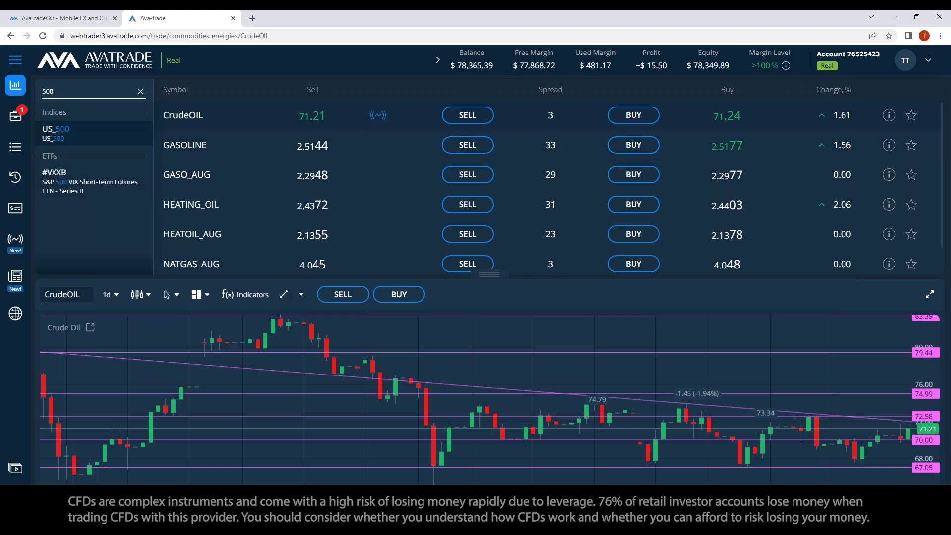
left_click(114, 161)
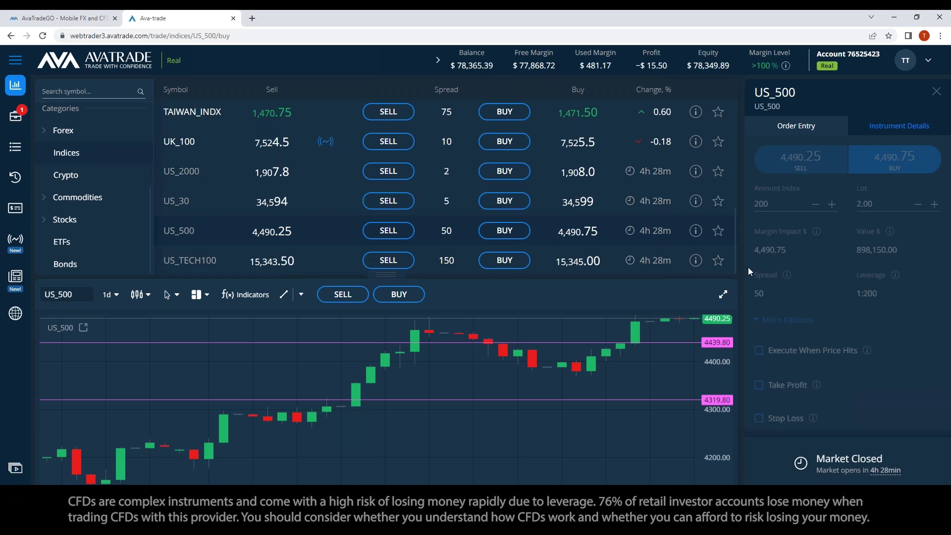
left_click(721, 295)
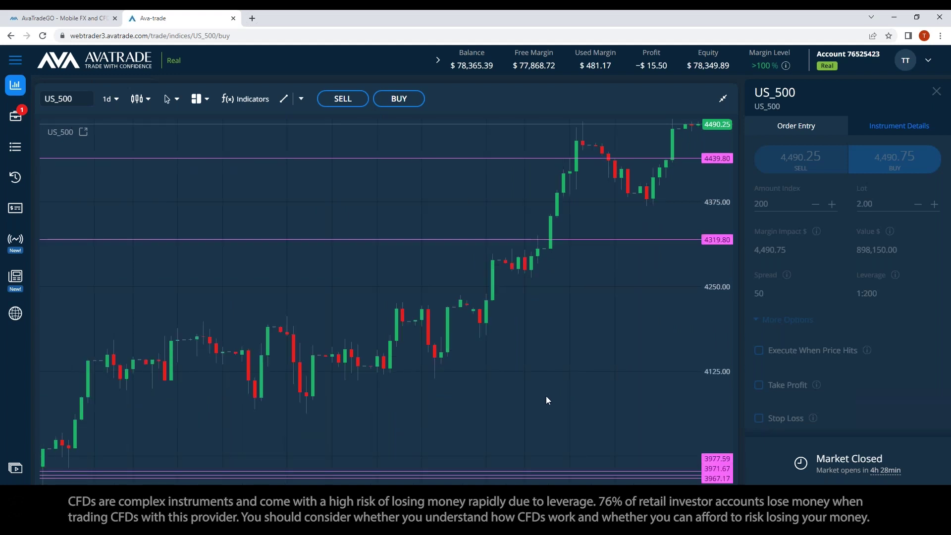
Step: Move the two upper price lines on the US_500 chart to about 4372.66 and 4334.65
scroll(547, 404, "up", 1)
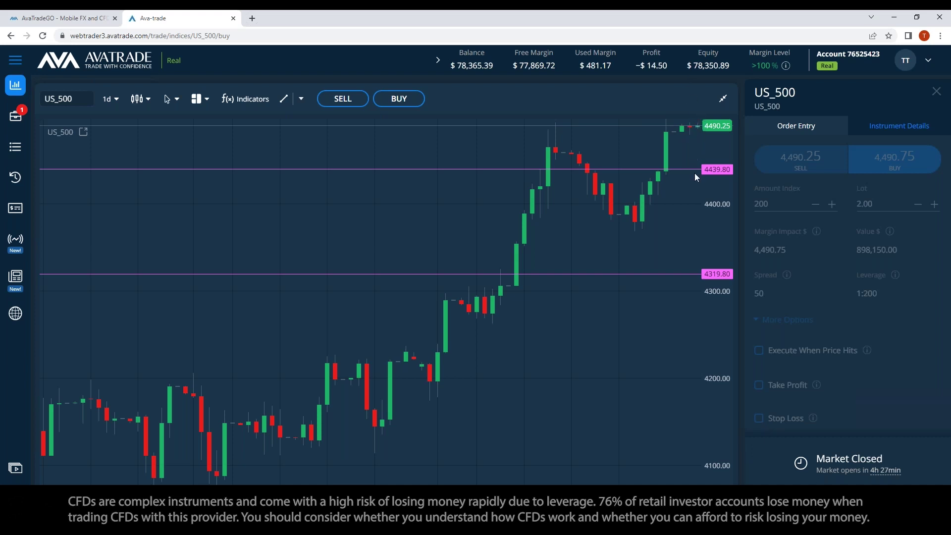
left_click_drag(681, 273, 687, 228)
left_click(694, 202)
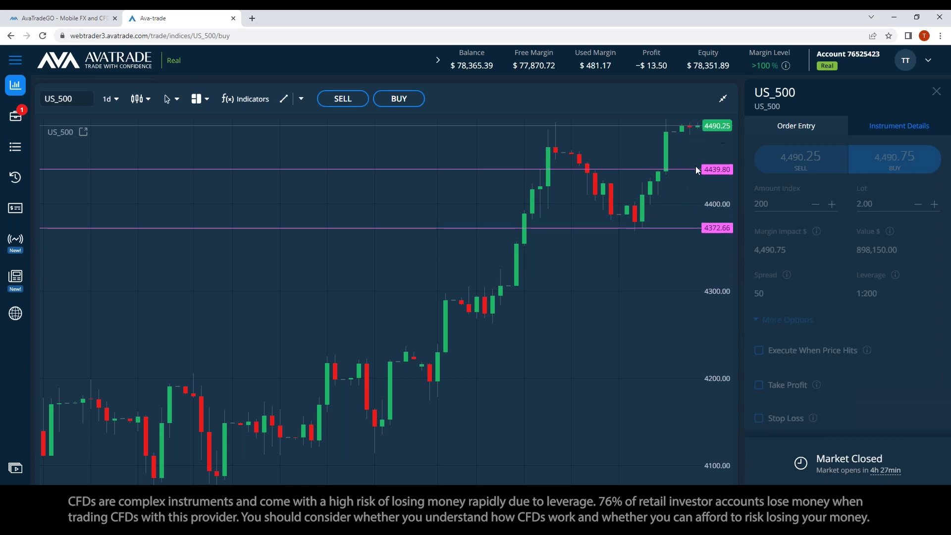
left_click_drag(690, 169, 664, 262)
left_click(657, 307)
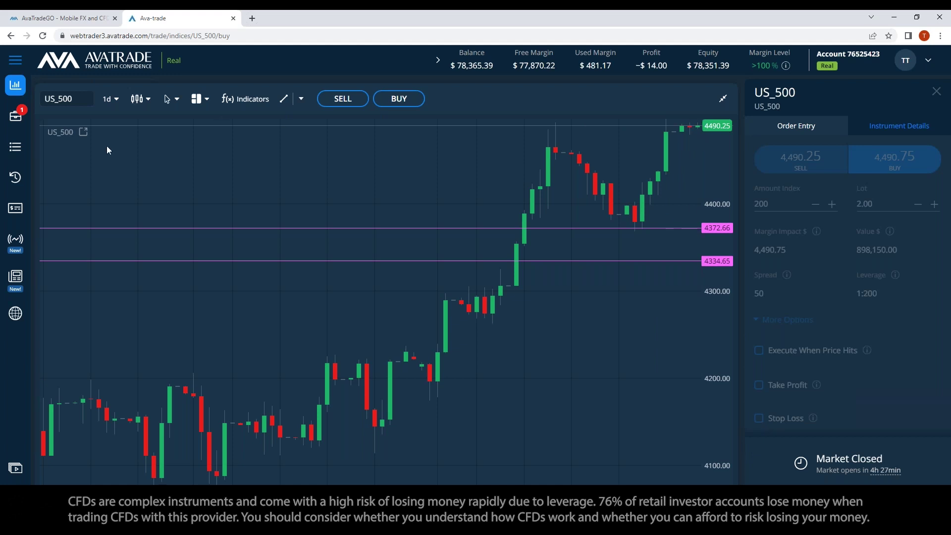
Step: Set the US_500 chart's timeframe to one week (1w)
left_click(111, 100)
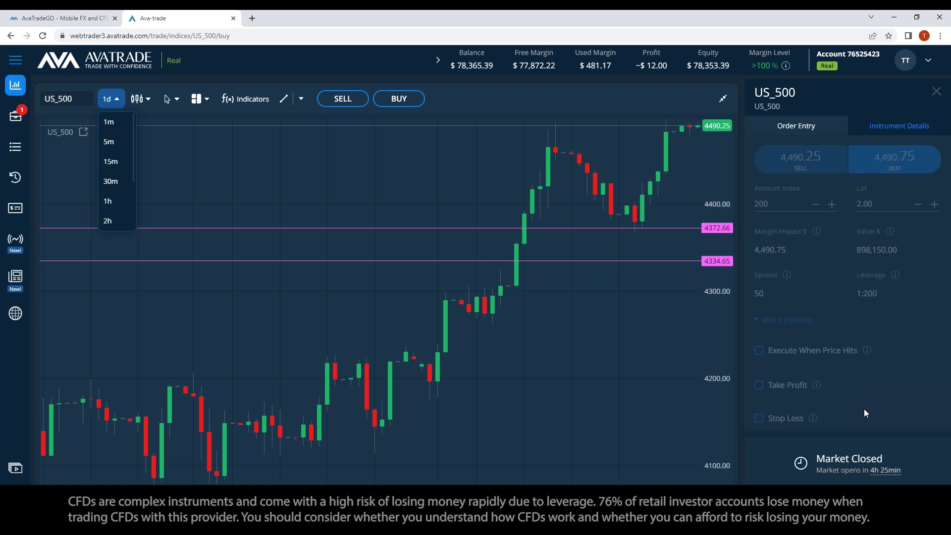
left_click(225, 170)
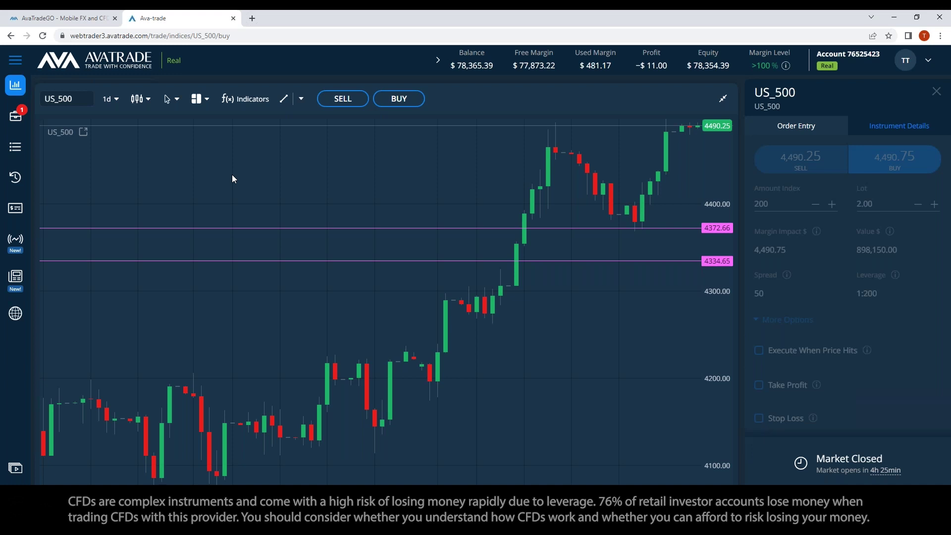
left_click(109, 104)
scroll(117, 175, "down", 2)
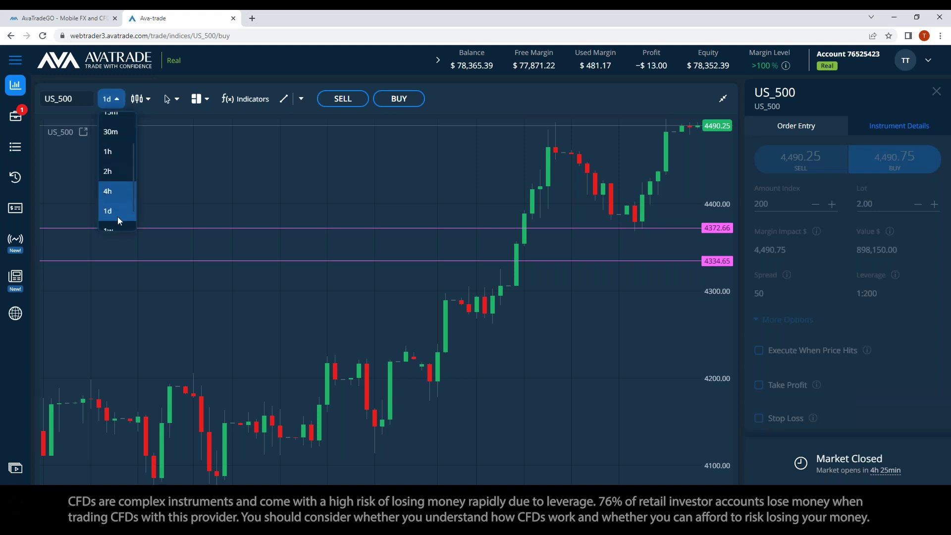
scroll(117, 199, "down", 1)
left_click(114, 202)
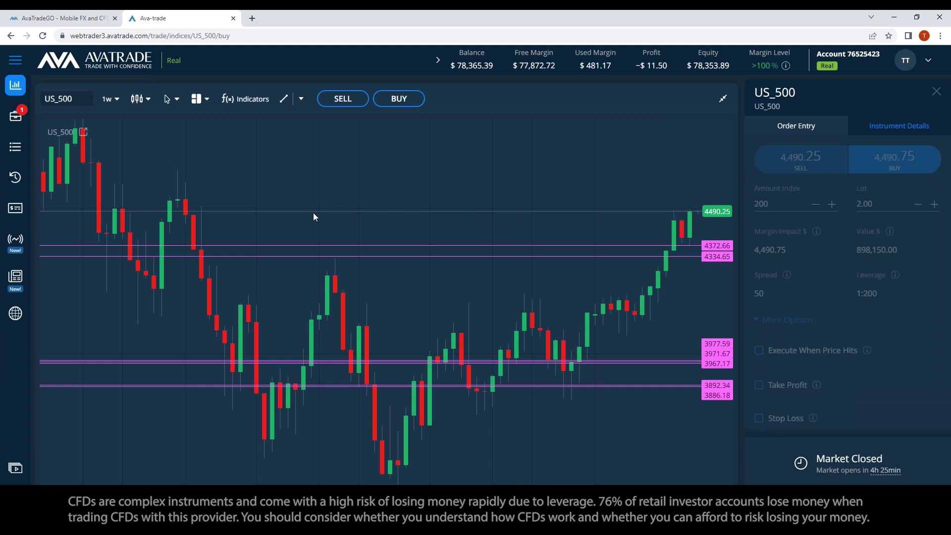
Step: Add a horizontal price line to the weekly US_500 chart at about 4557.46, above the current price
scroll(278, 212, "down", 3)
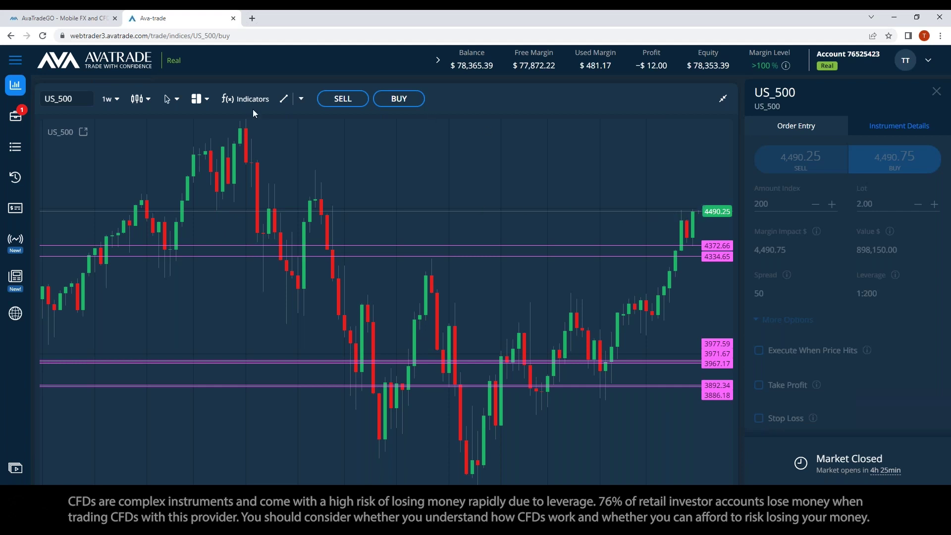
left_click(301, 98)
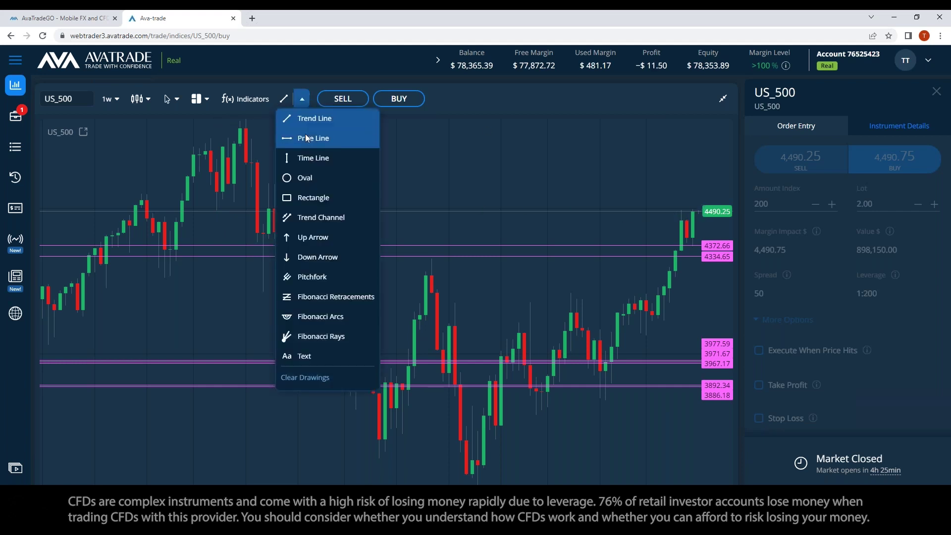
left_click(318, 129)
left_click(553, 217)
left_click_drag(515, 209, 492, 191)
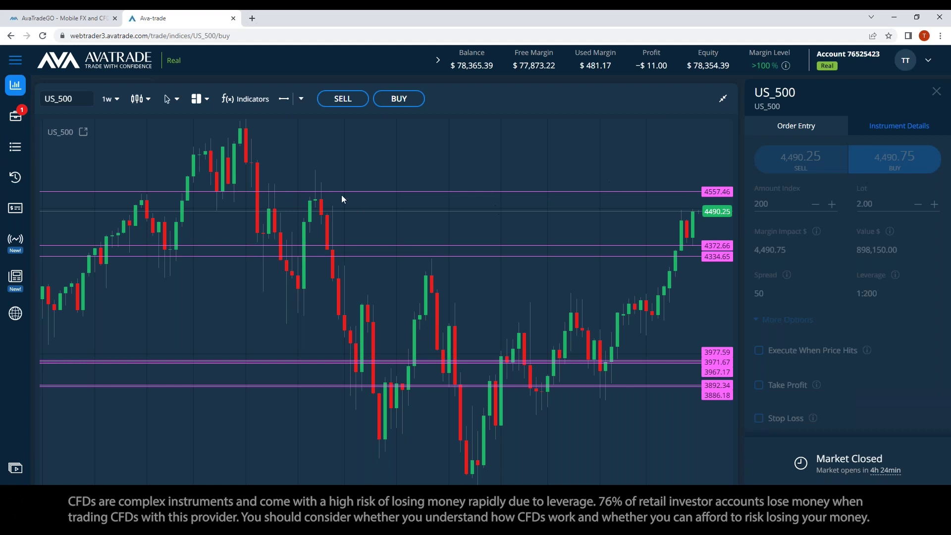
Step: Set the US_500 chart's timeframe to four hours (4h)
left_click(109, 100)
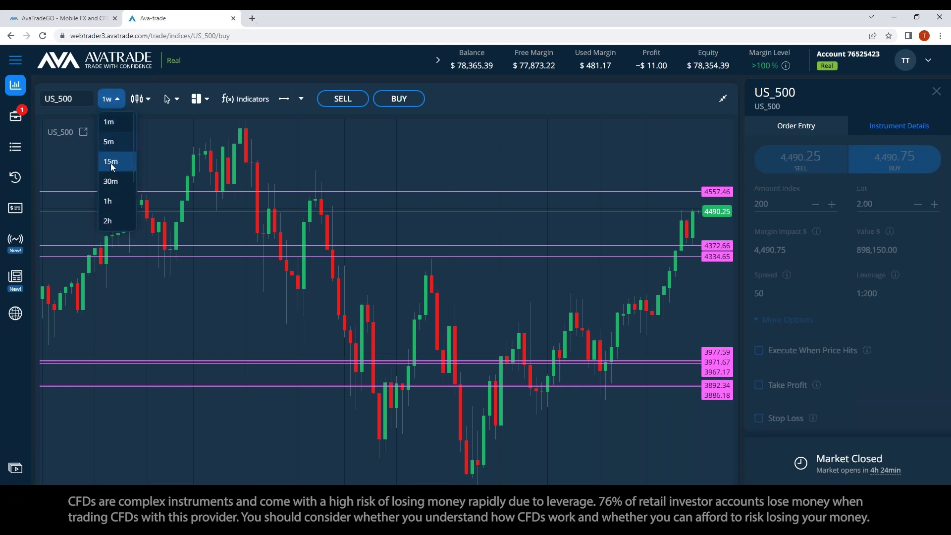
scroll(114, 203, "down", 2)
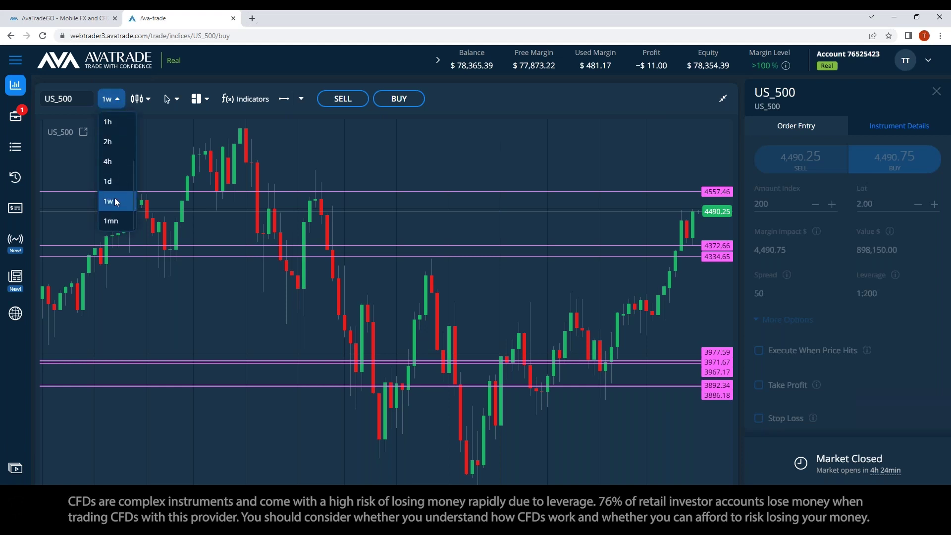
left_click(110, 170)
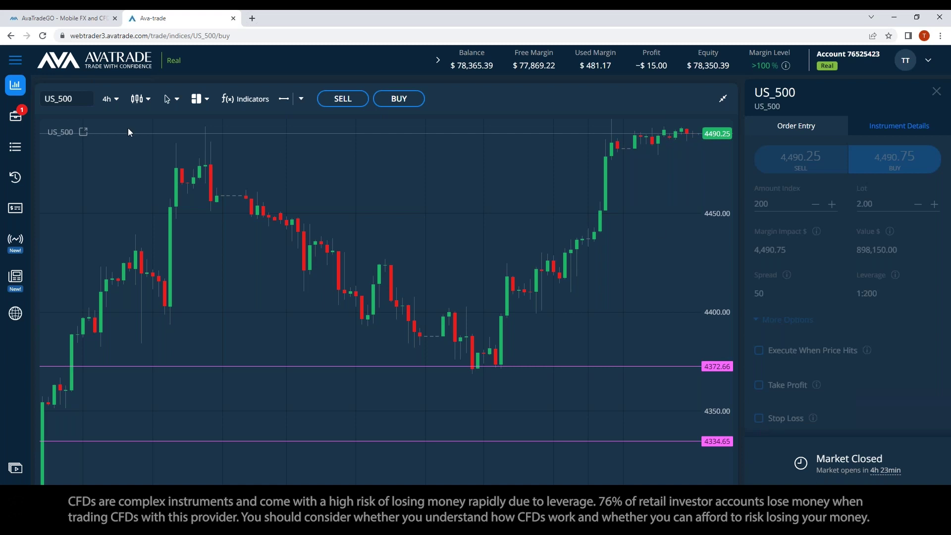
Step: Search the symbols for audjpy, load AUDJPY in the chart and keep the chart enlarged
left_click(62, 98)
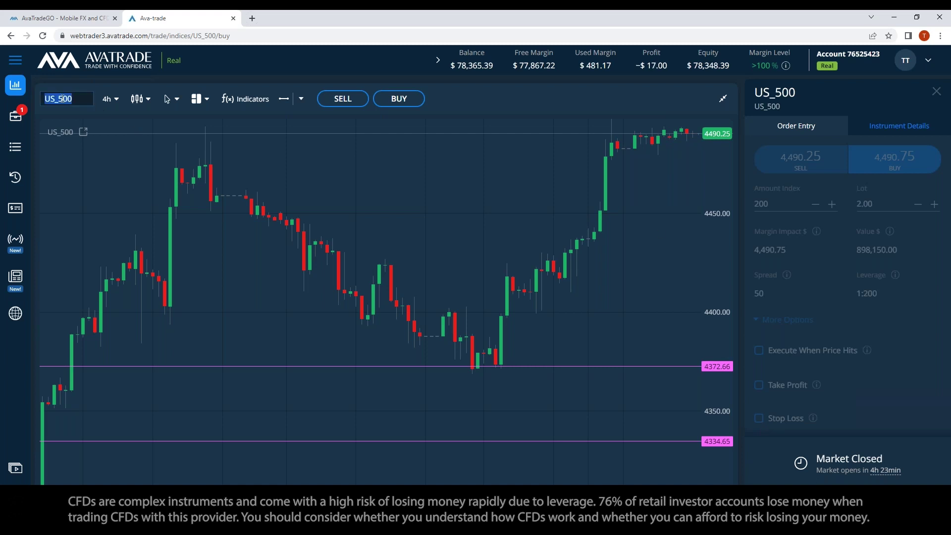
type("audjpy")
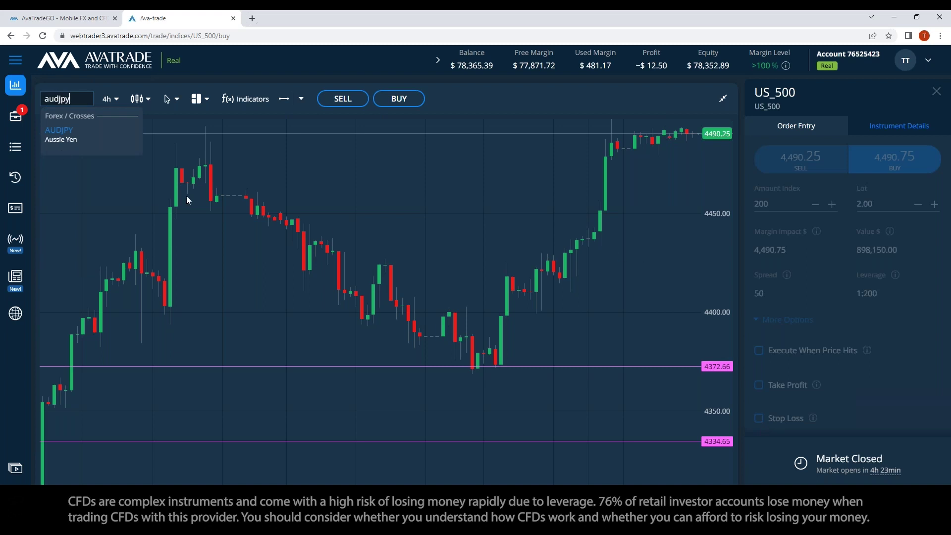
left_click(61, 133)
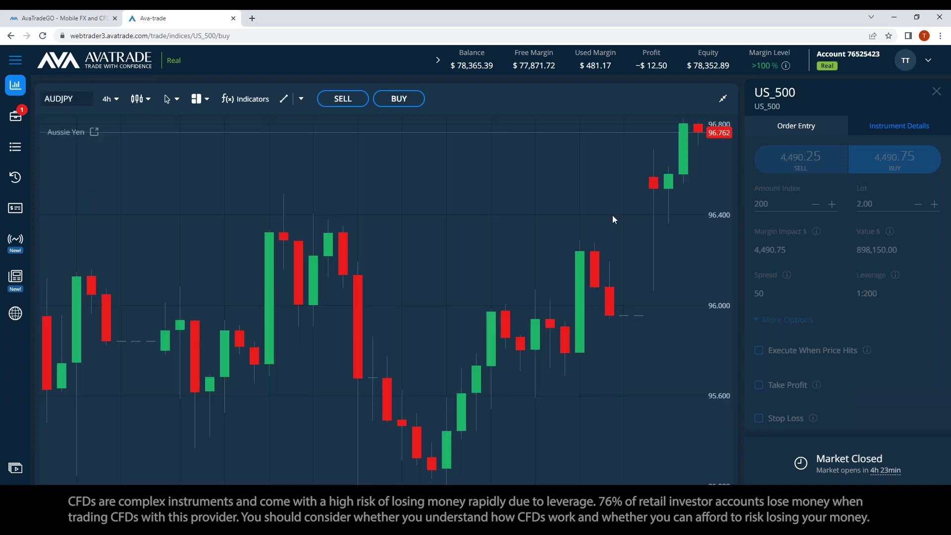
double_click(697, 195)
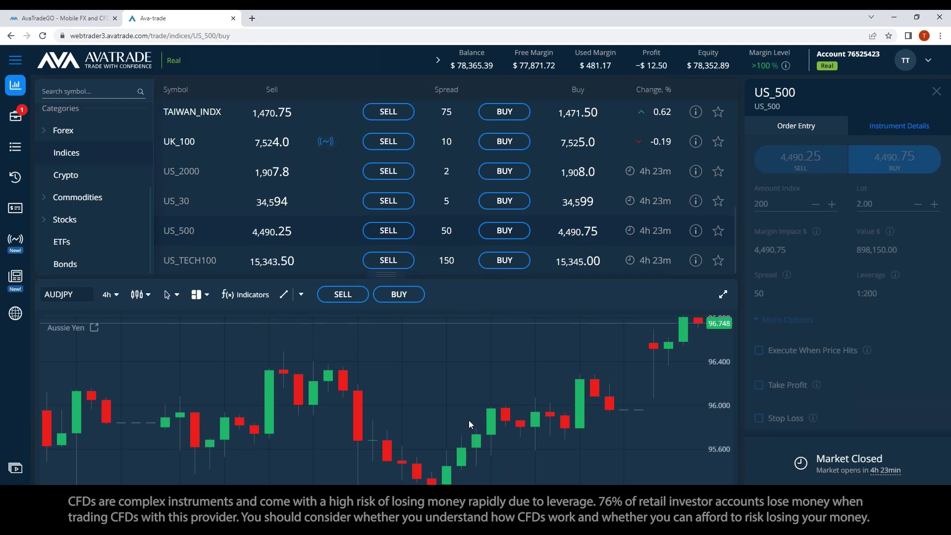
left_click(723, 294)
scroll(634, 377, "down", 1)
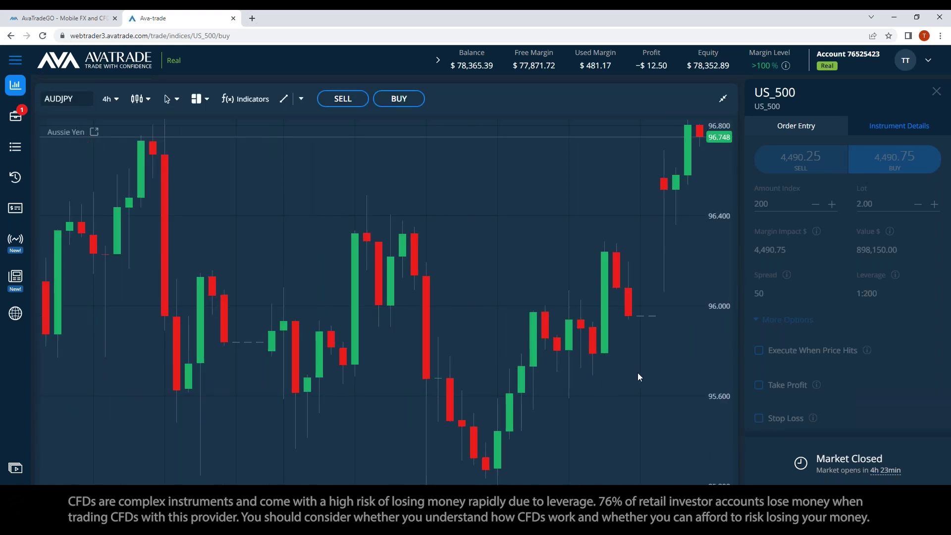
scroll(653, 381, "down", 2)
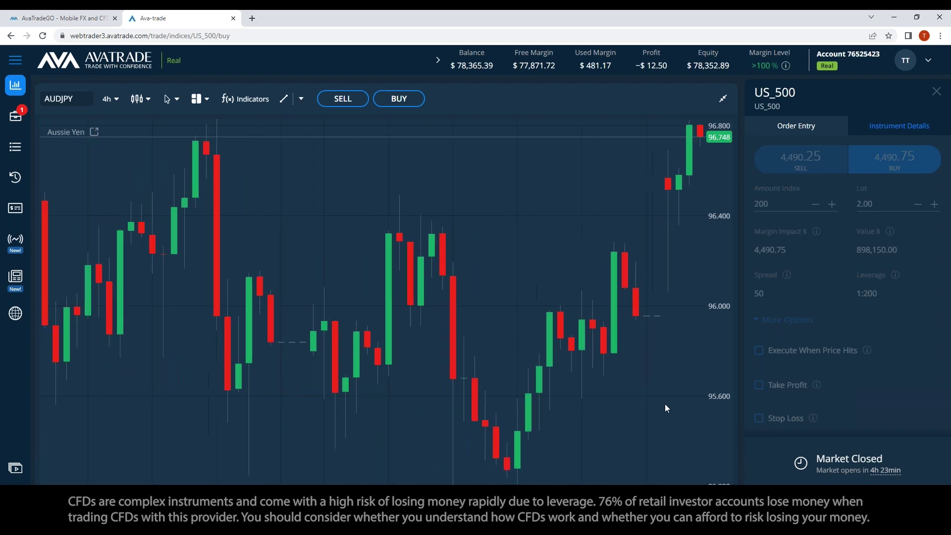
scroll(659, 418, "up", 1)
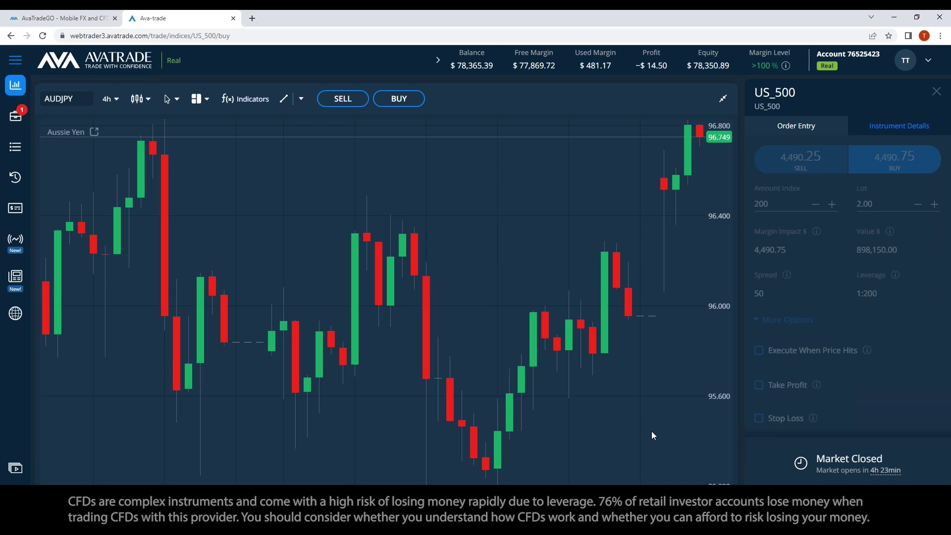
Step: Close the US_500 order entry to give the AUDJPY chart the full width
left_click(936, 91)
scroll(674, 316, "down", 4)
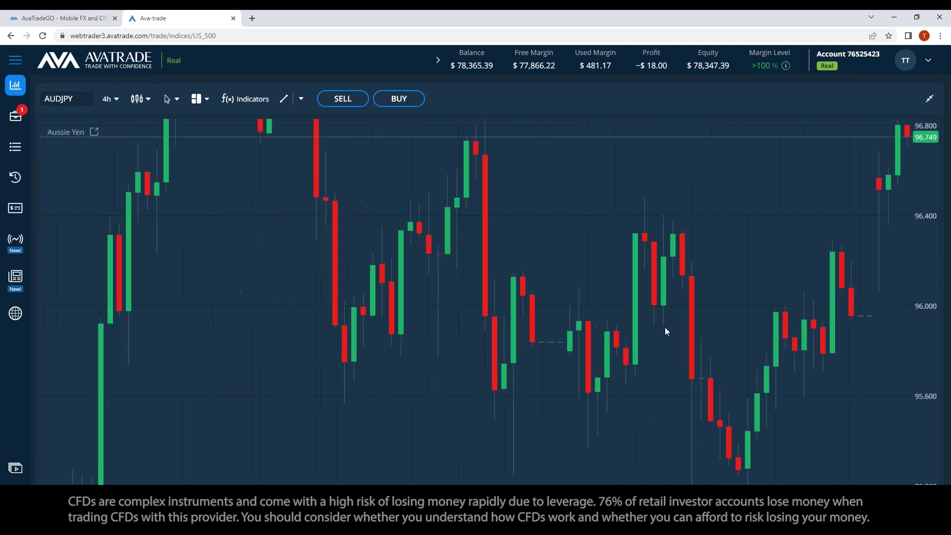
scroll(665, 329, "down", 1)
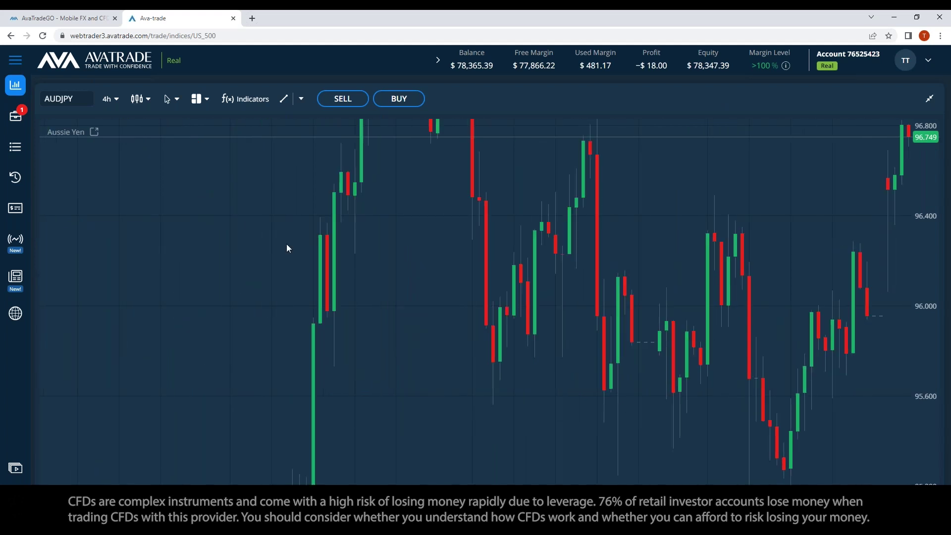
Step: Set the AUDJPY chart's timeframe to one day (1d)
left_click(109, 101)
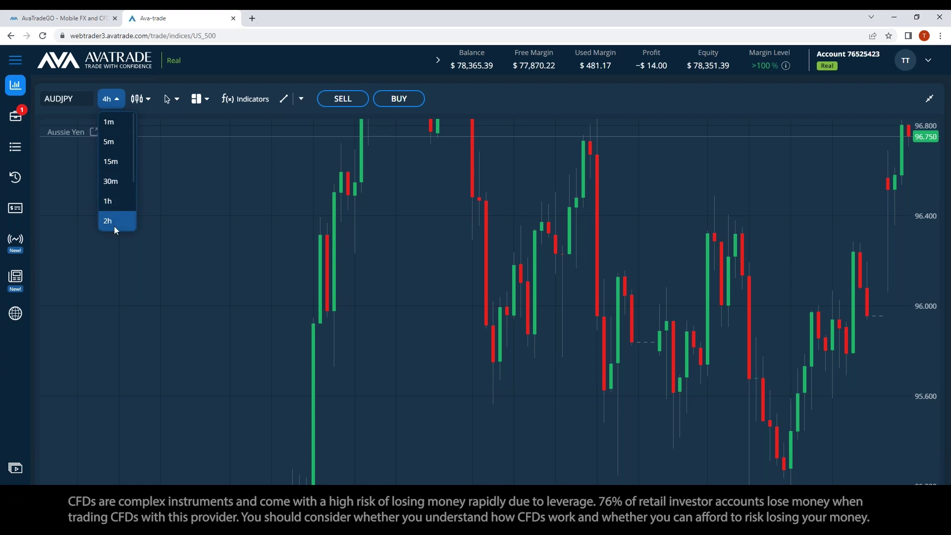
scroll(116, 223, "down", 1)
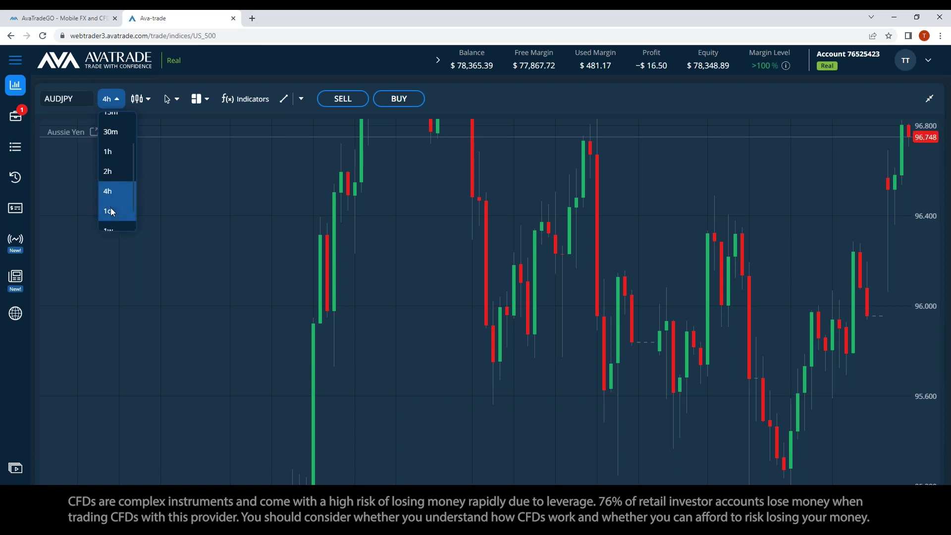
left_click(111, 211)
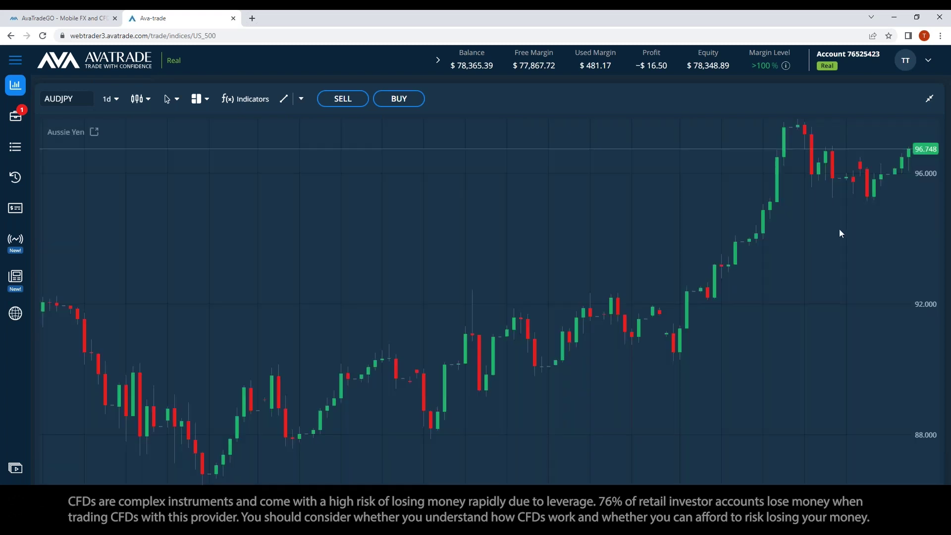
scroll(812, 279, "up", 3)
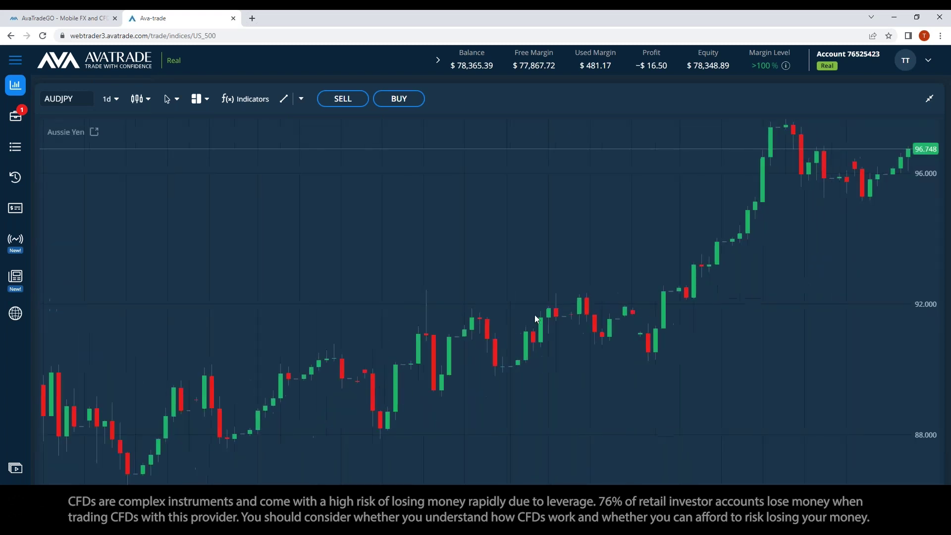
scroll(285, 267, "down", 1)
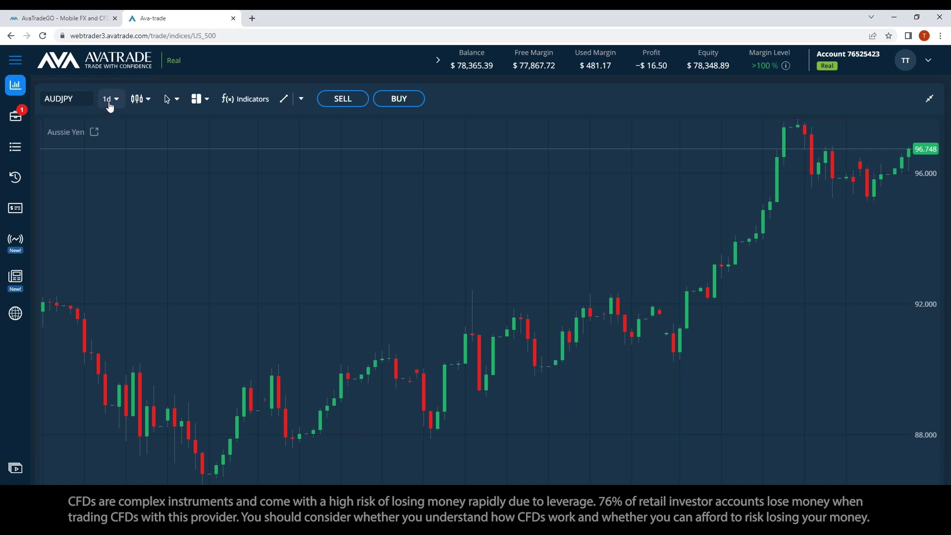
Step: Add two horizontal price lines to the daily AUDJPY chart, one just above the current price and one at about 97.589 along the recent high
left_click(301, 99)
left_click(302, 132)
left_click(708, 145)
left_click_drag(758, 140, 854, 144)
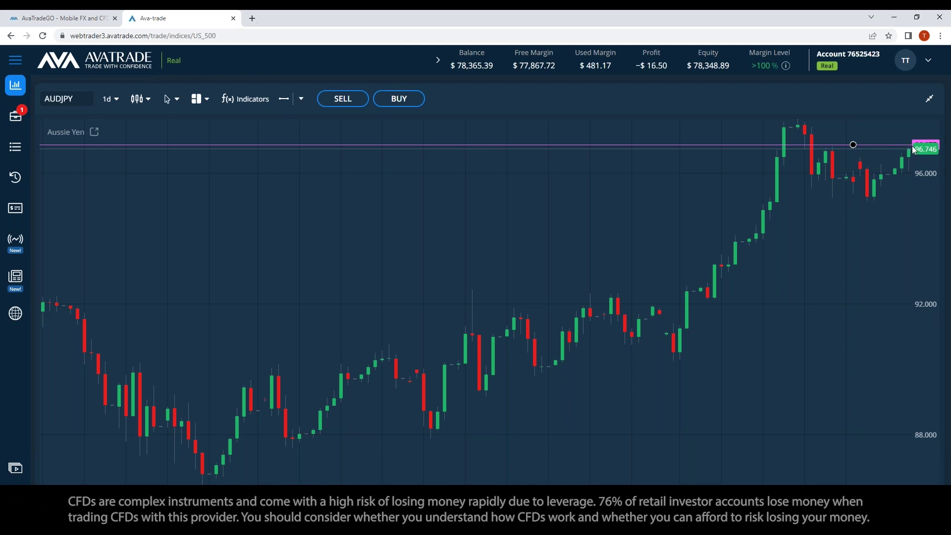
left_click(284, 98)
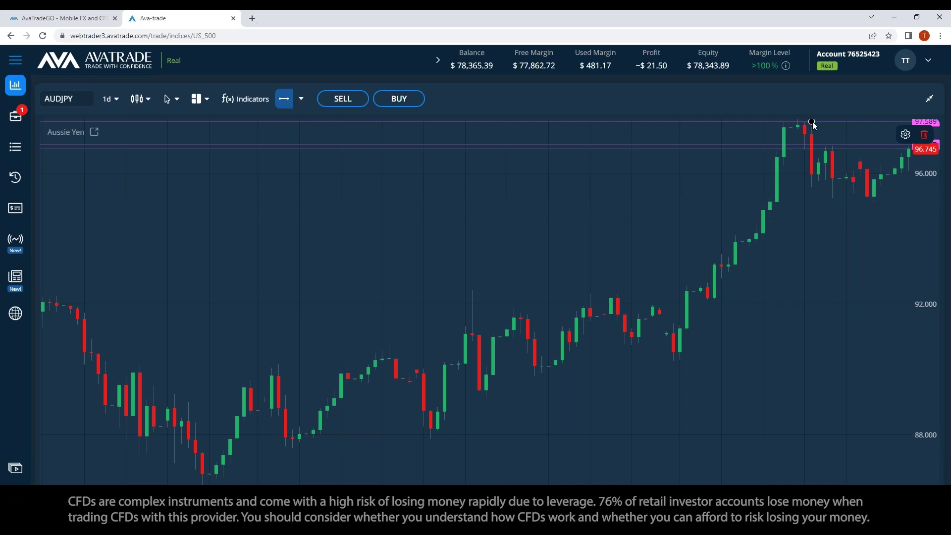
left_click(813, 123)
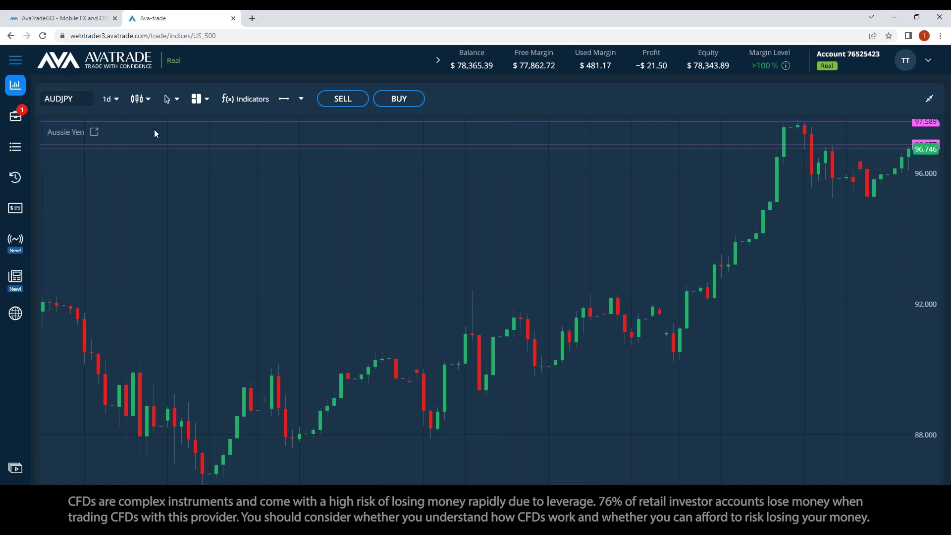
Step: Set the AUDJPY chart's timeframe to one hour (1h) and open a sell order for the pair
left_click(109, 99)
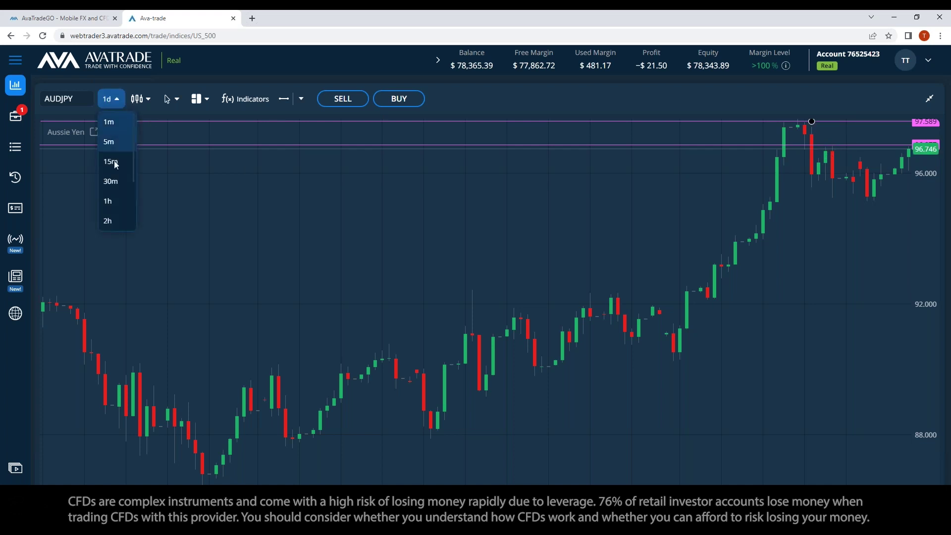
left_click(111, 206)
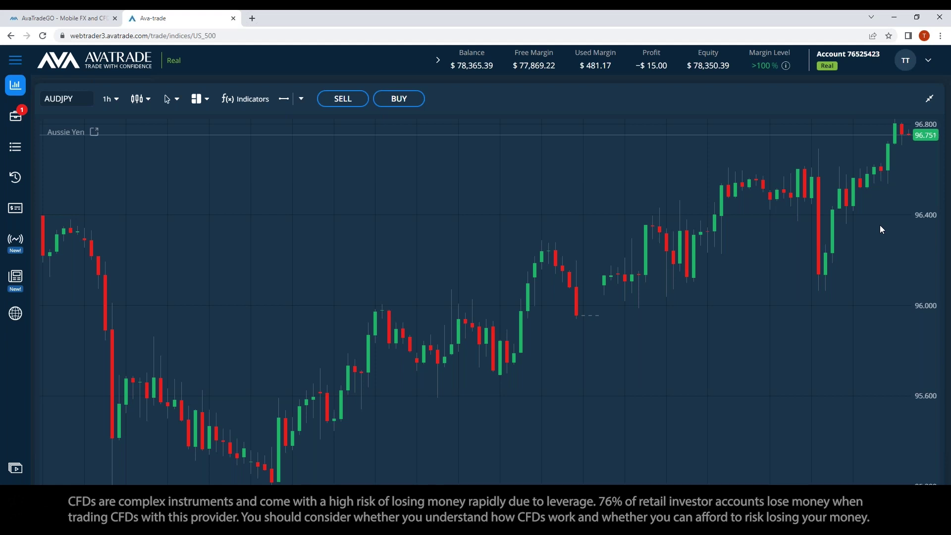
left_click(344, 98)
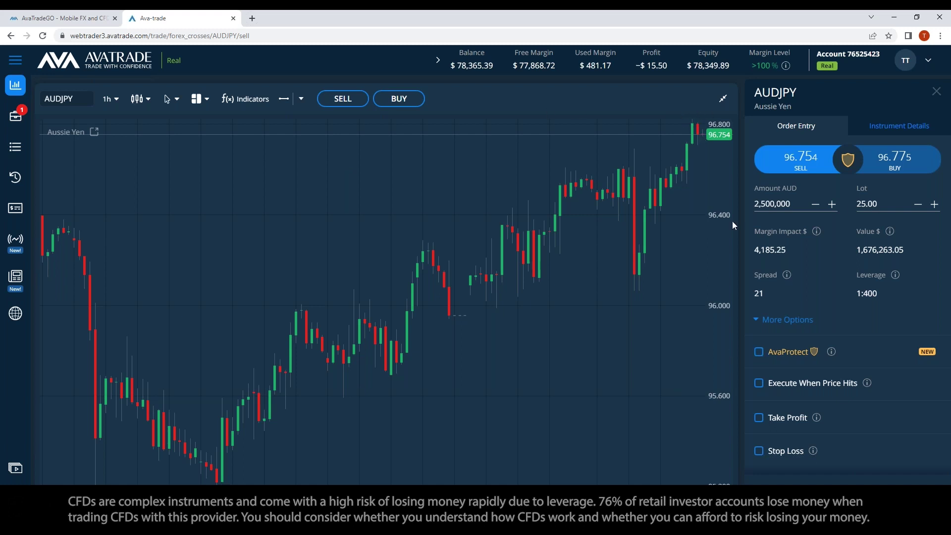
Step: Enable AvaProtect on the AUDJPY sell order with a duration of 2 days
left_click(759, 352)
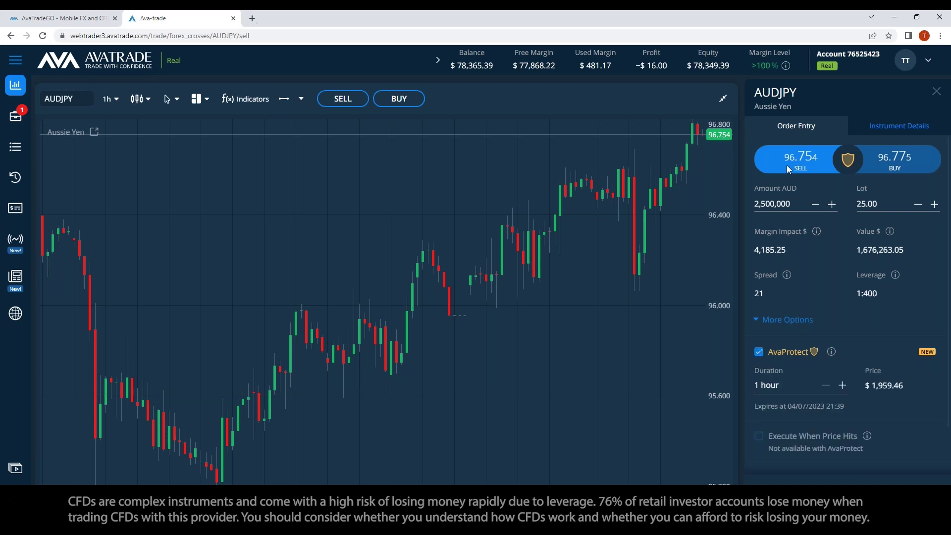
left_click(843, 385)
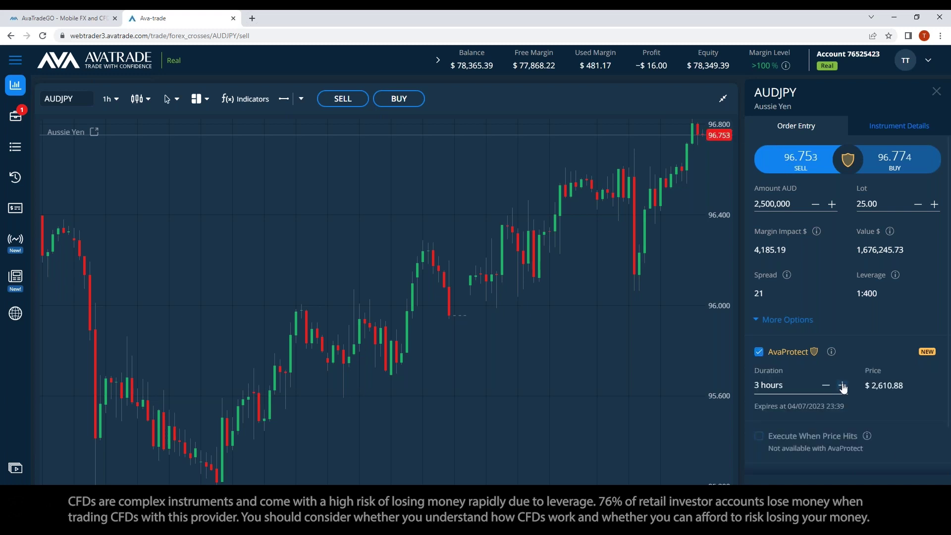
left_click(842, 386)
left_click(842, 385)
left_click(842, 385)
left_click(842, 385)
left_click(826, 386)
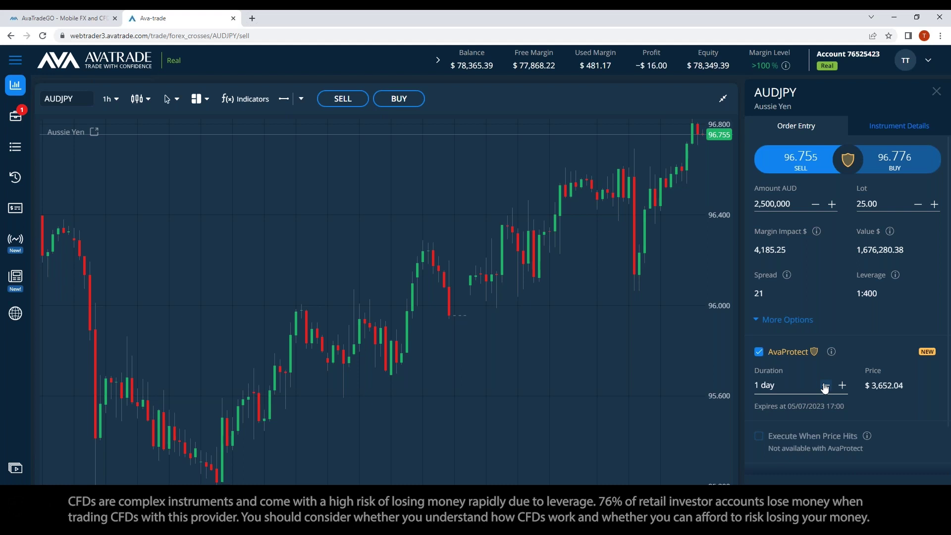
left_click(843, 386)
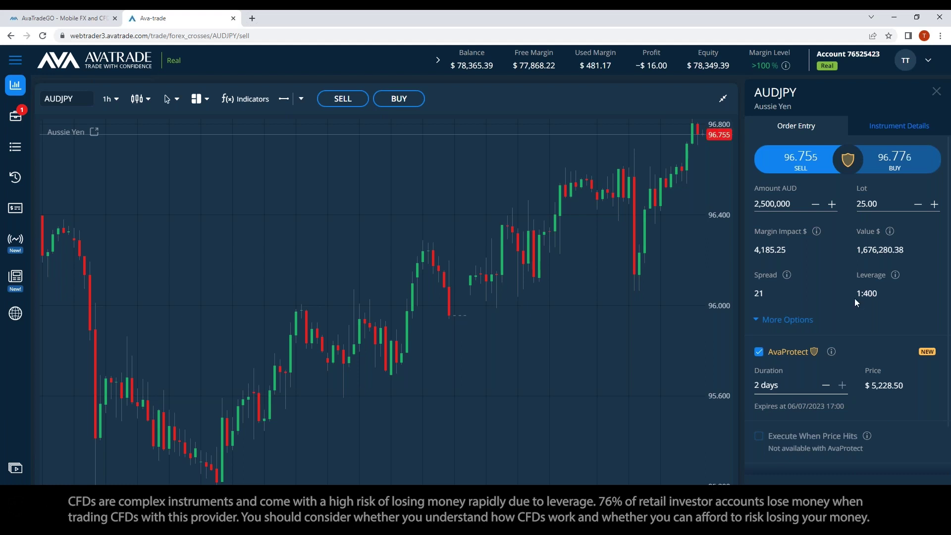
Step: Set the AUDJPY sell order's size to 2.5 lots
left_click(872, 203)
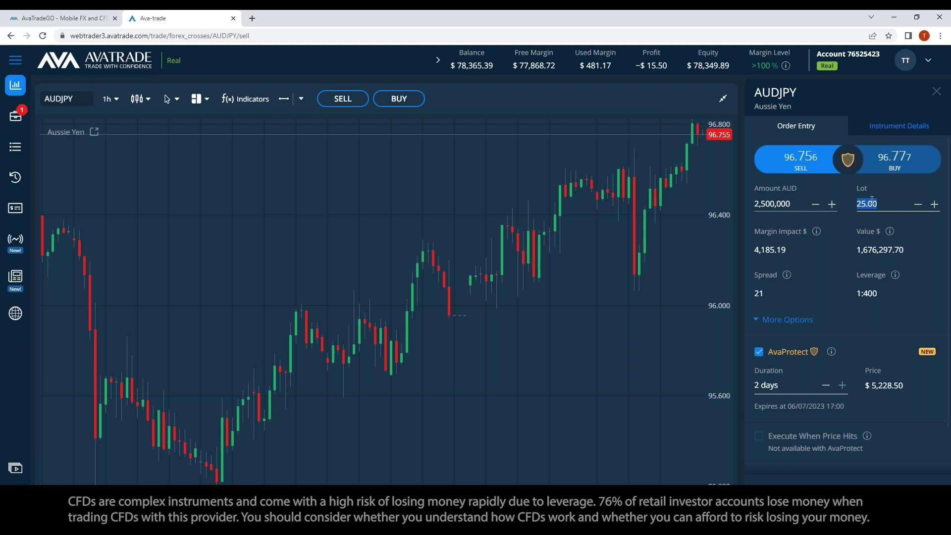
key("BackSpace")
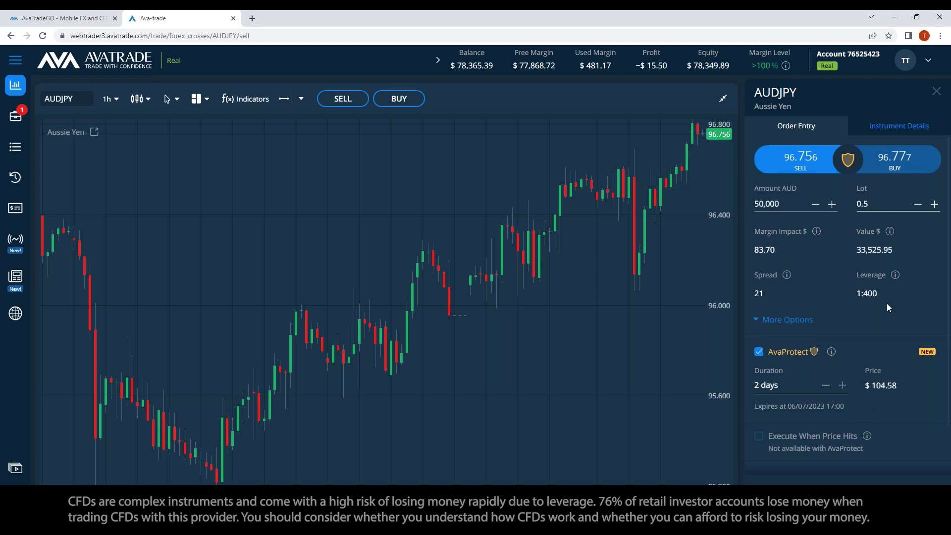
key("BackSpace")
key("BackSpace")
key("BackSpace")
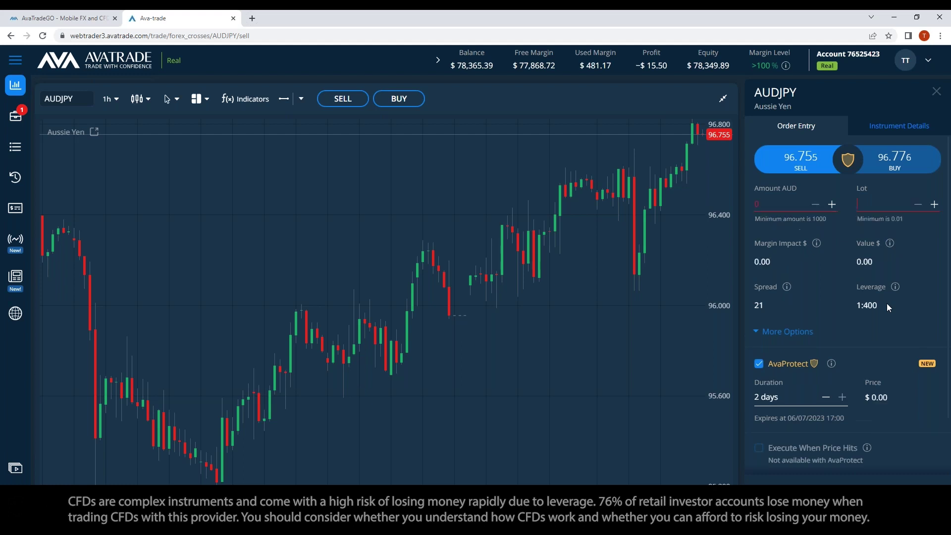
type("2.5")
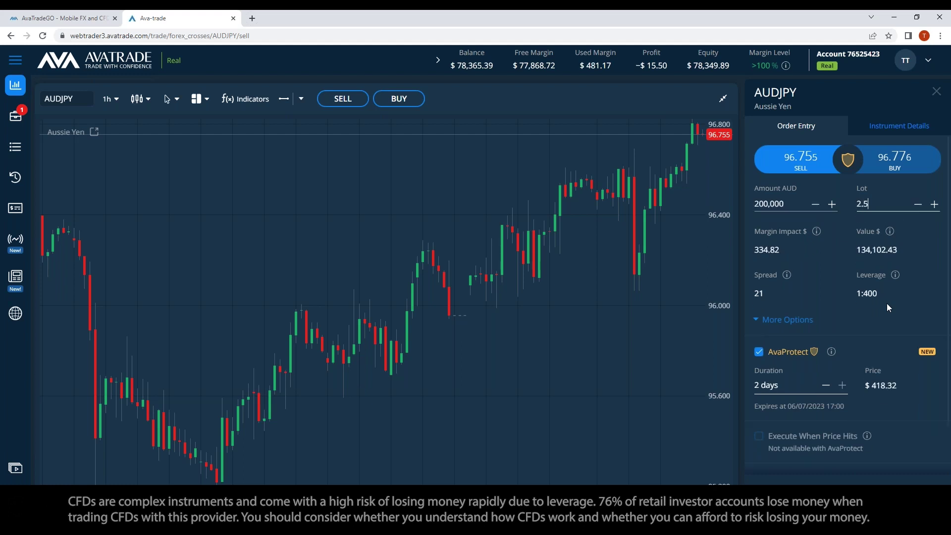
left_click(870, 399)
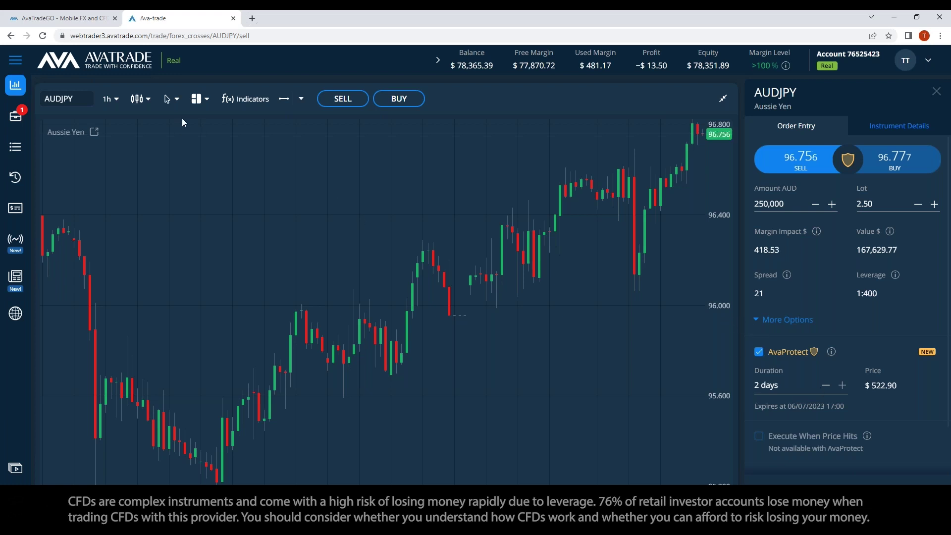
Step: Add a horizontal price line to the hourly AUDJPY chart at about 96.095, along the recent low
left_click(284, 99)
left_click(597, 267)
left_click_drag(616, 263, 676, 284)
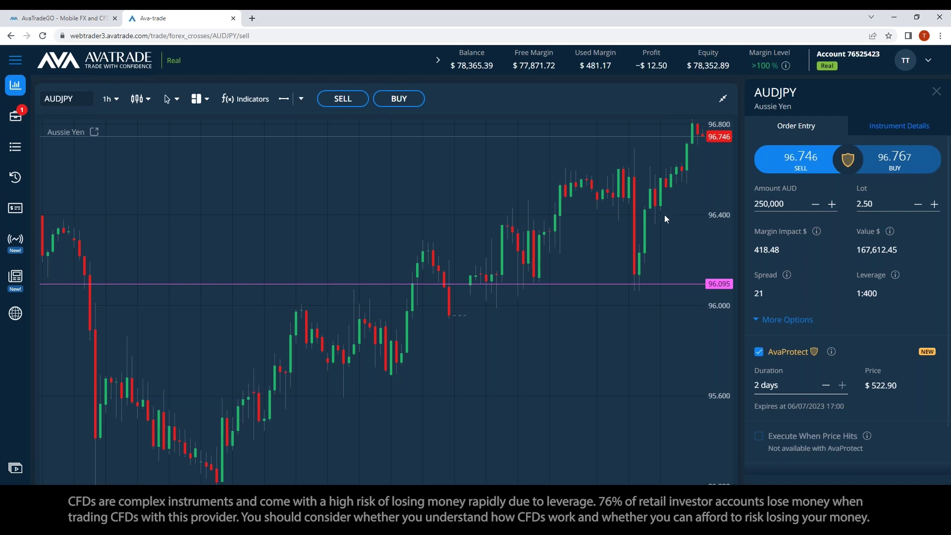
left_click(641, 282)
Step: Check the AvaProtect price at a 12-hour duration and set the duration back to 2 days
scroll(800, 384, "down", 3)
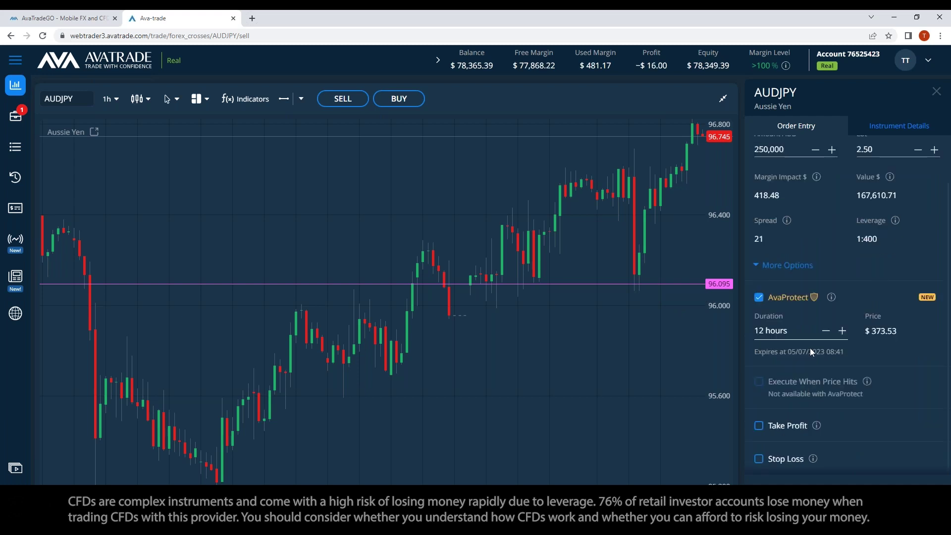
left_click(842, 330)
left_click(842, 331)
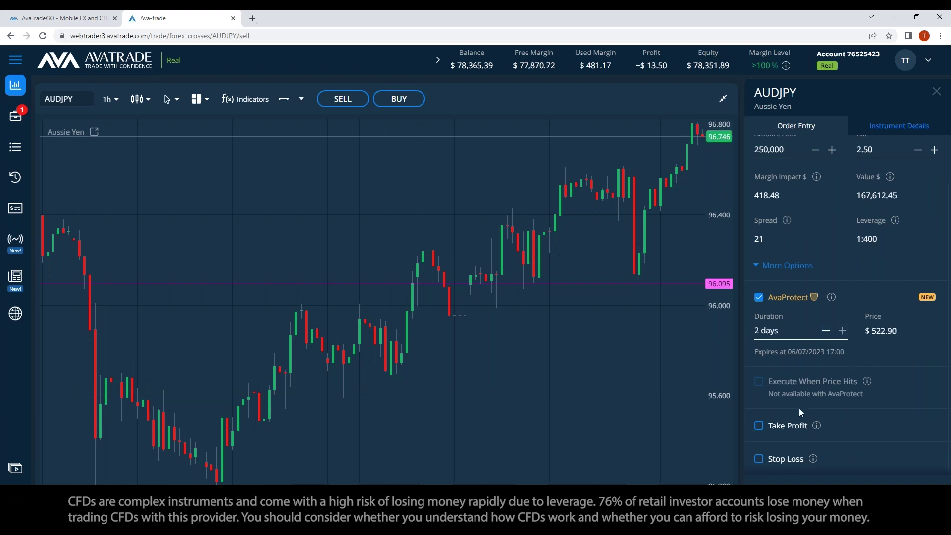
Step: Enable Take Profit on the AUDJPY sell order at a price of 96.100
left_click(759, 425)
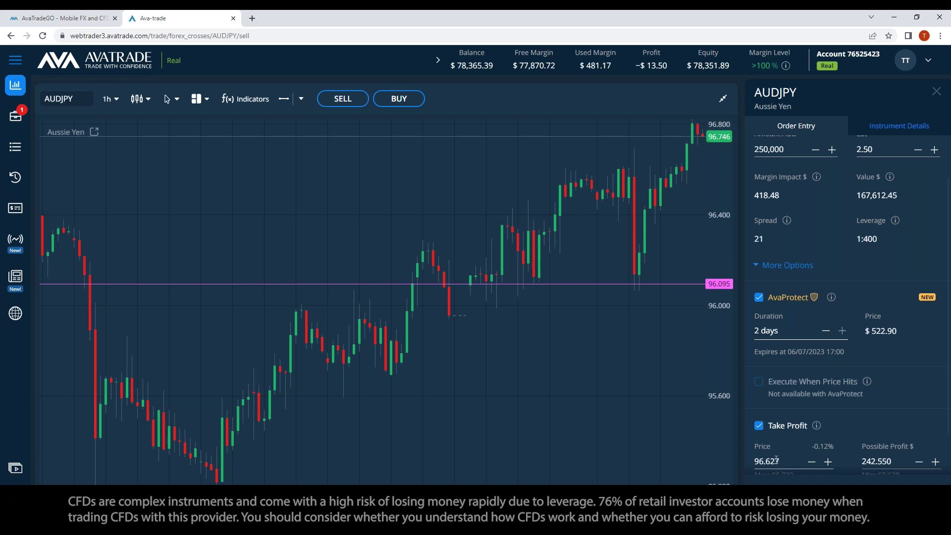
key("BackSpace")
key("BackSpace")
key("BackSpace")
type("10")
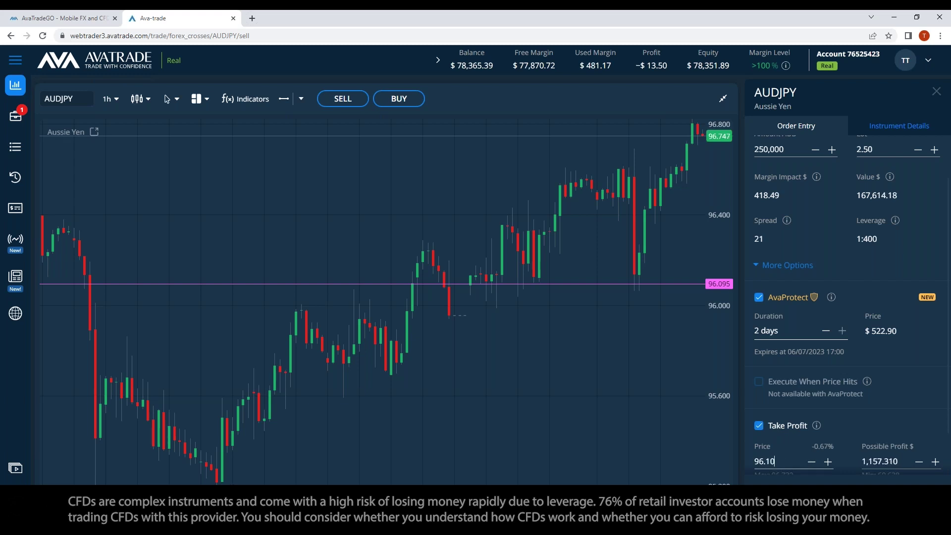
type("0")
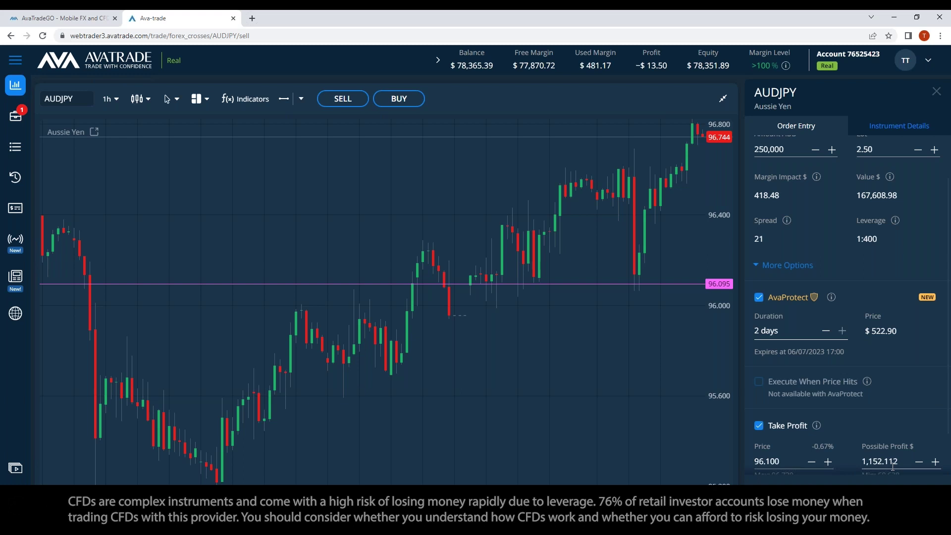
Step: Set the AvaProtect duration to 1 day and try order sizes of 4 and 3.7 lots to compare protection cost and possible profit
left_click(825, 330)
scroll(881, 346, "up", 1)
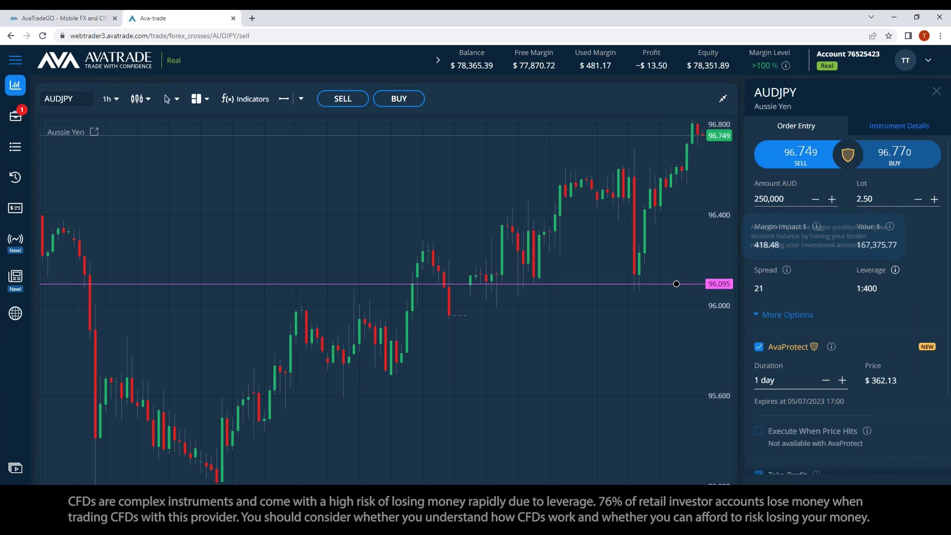
left_click(879, 199)
key("Down")
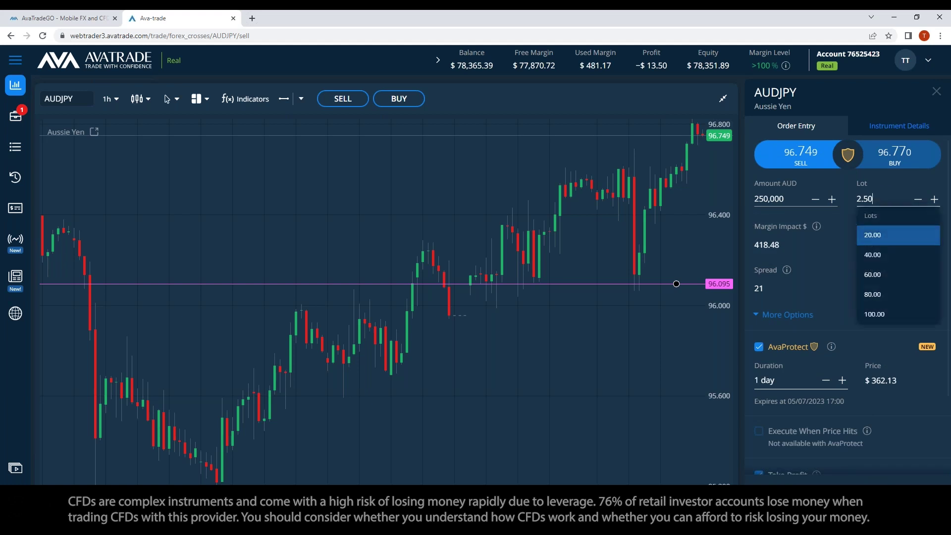
key("BackSpace")
key("BackSpace")
key("BackSpace")
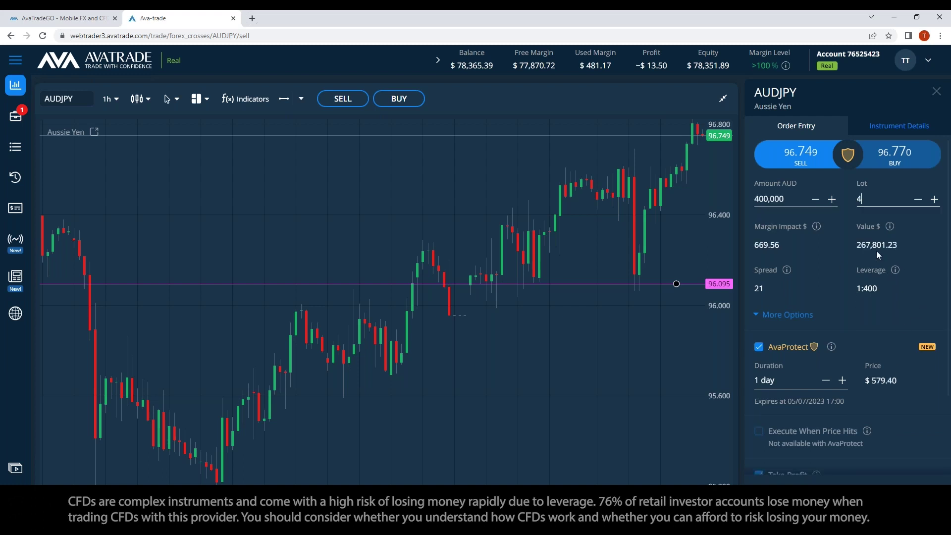
key("BackSpace")
type("37")
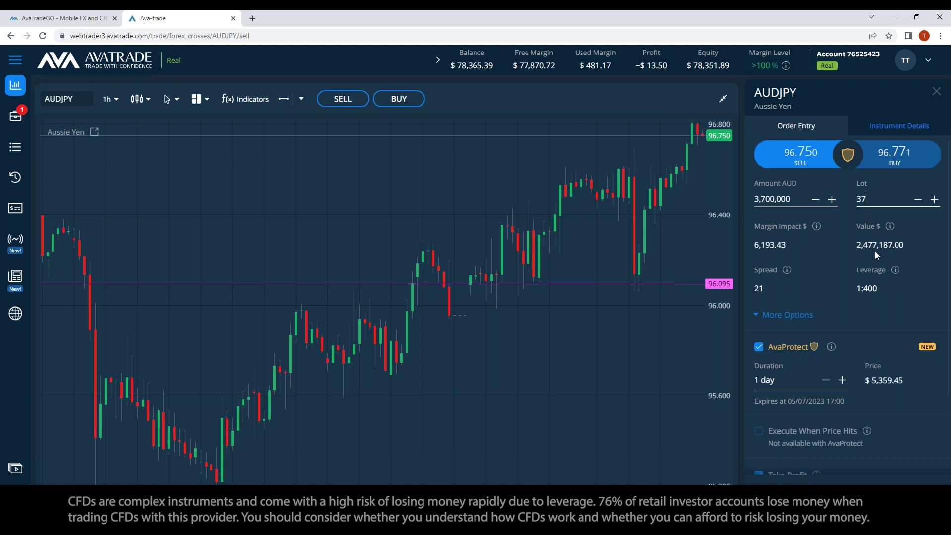
key("BackSpace")
scroll(900, 316, "down", 2)
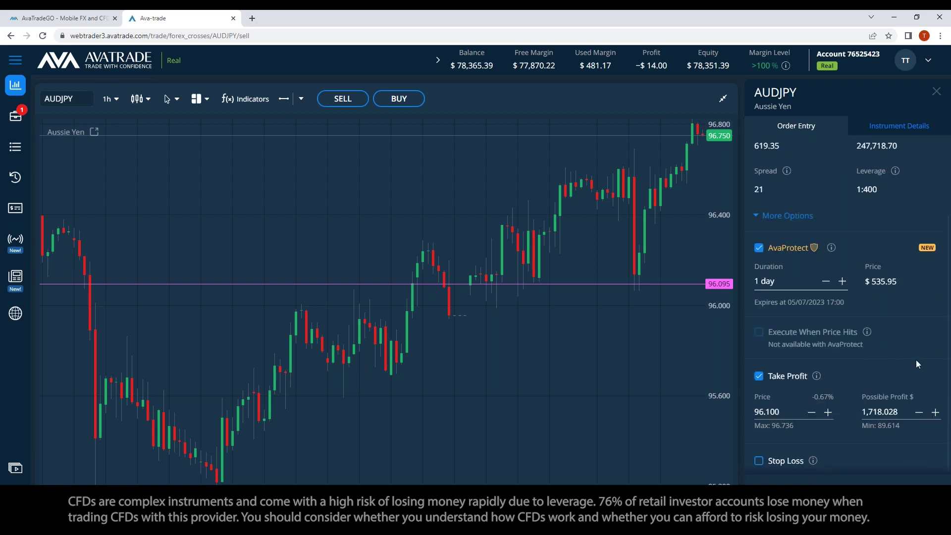
Step: Set the AUDJPY order's size to 3.5 lots and place the protected sell order
scroll(882, 295, "up", 2)
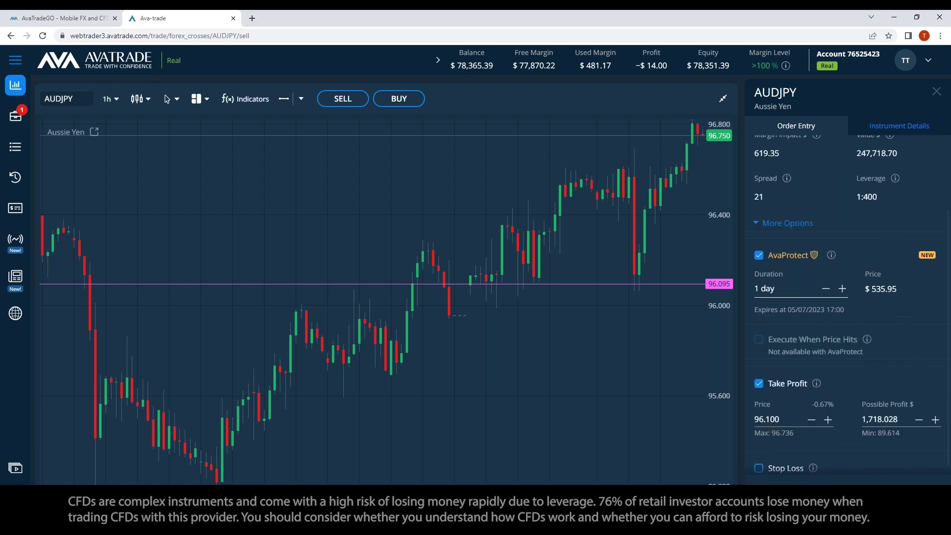
mouse_move(899, 230)
key("BackSpace")
type("5")
left_click(873, 390)
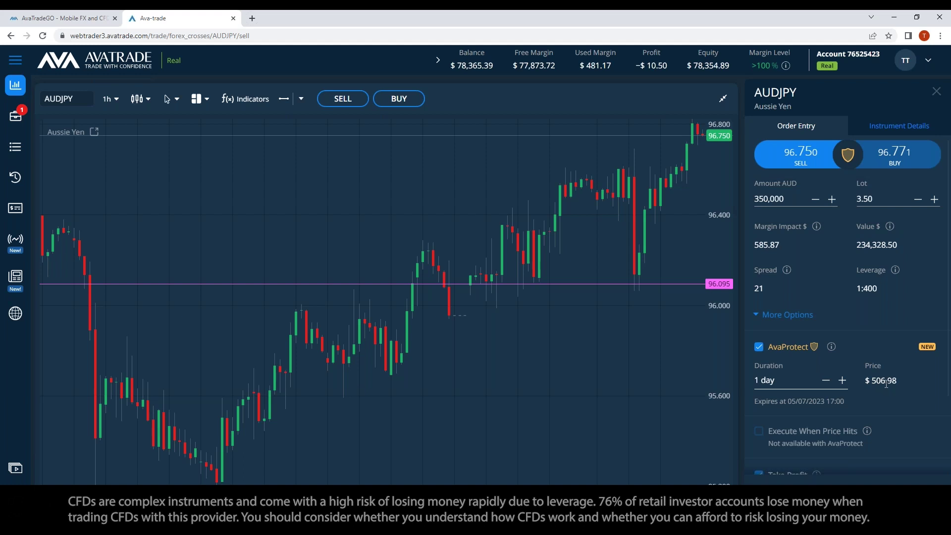
scroll(895, 400, "down", 2)
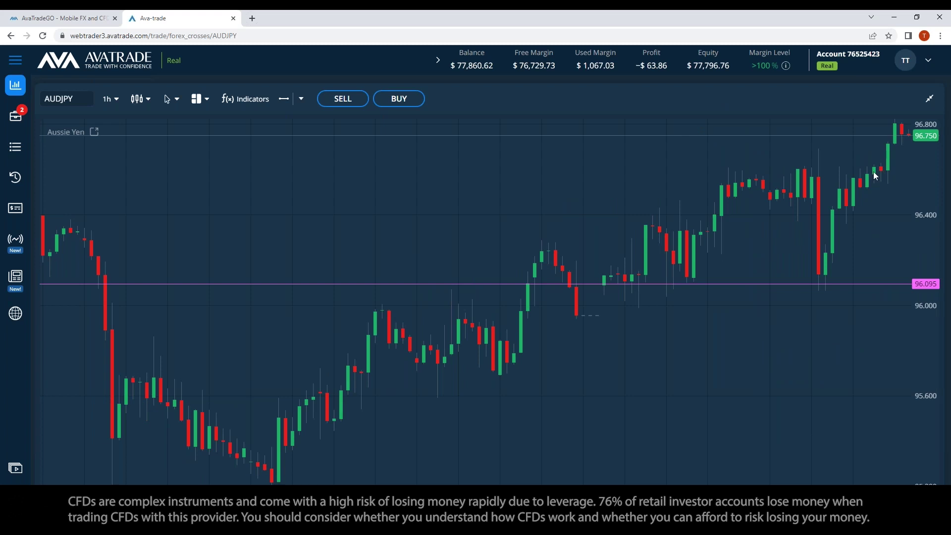
Step: Check the open AUDJPY position in the instrument list, and open a new AUDJPY sell order beside the enlarged chart
left_click(929, 100)
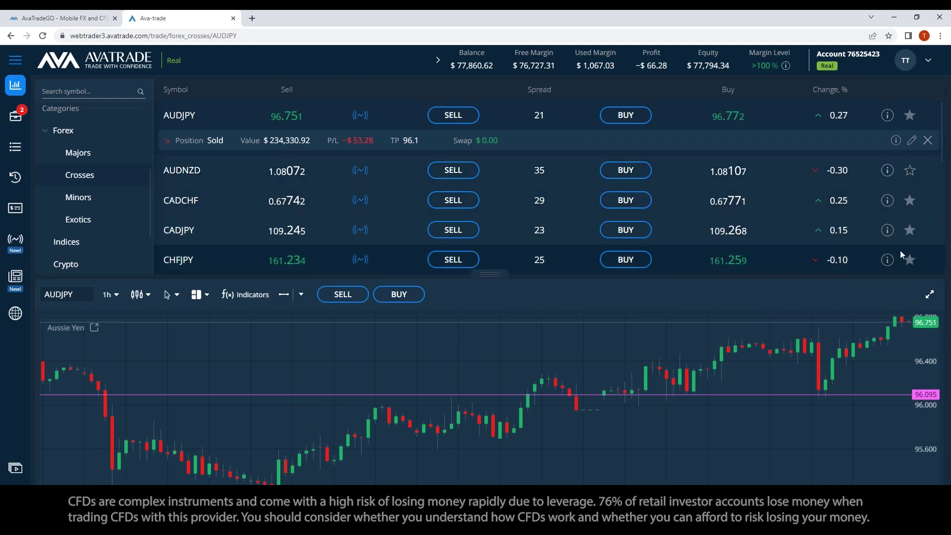
left_click(341, 295)
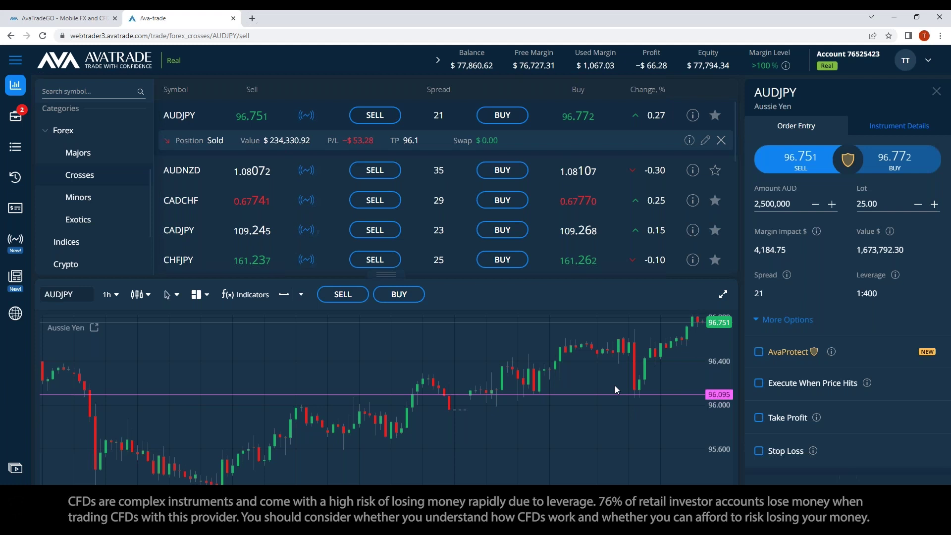
left_click(723, 296)
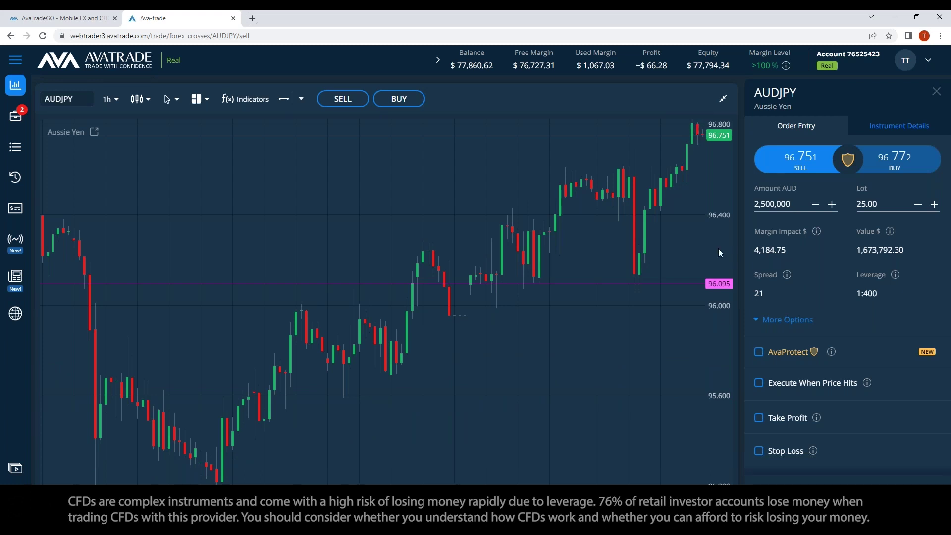
Step: Enable Stop Loss on the new AUDJPY sell order at a price of 96.910
left_click(761, 451)
left_click(787, 441)
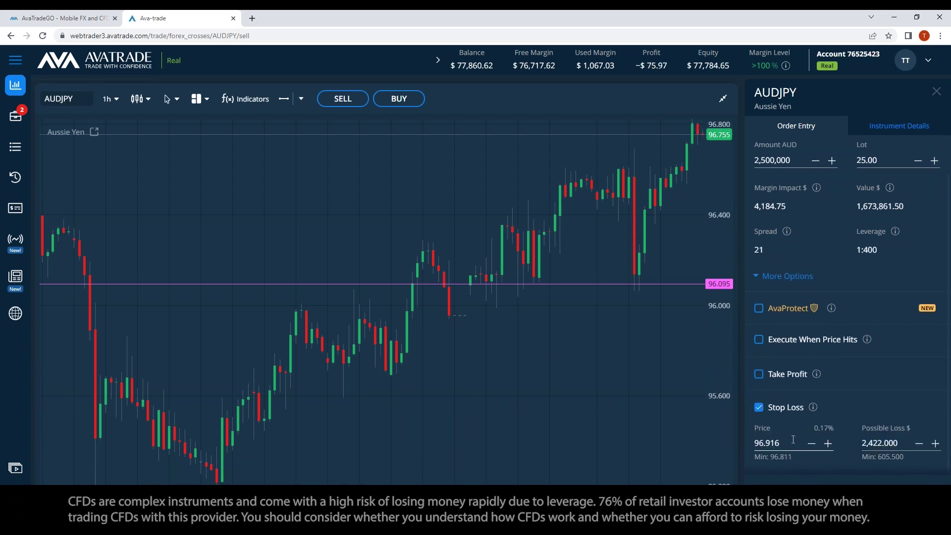
key("BackSpace")
Step: Add a Take Profit at 96.100 to the AUDJPY order alongside its stop loss
left_click(759, 375)
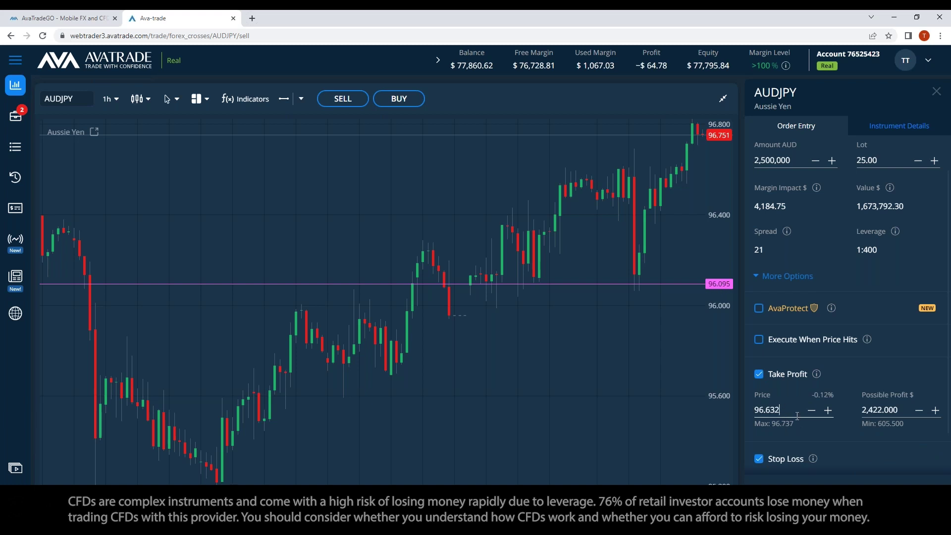
key("BackSpace")
key("BackSpace")
key("BackSpace")
type("11")
key("BackSpace")
type("0")
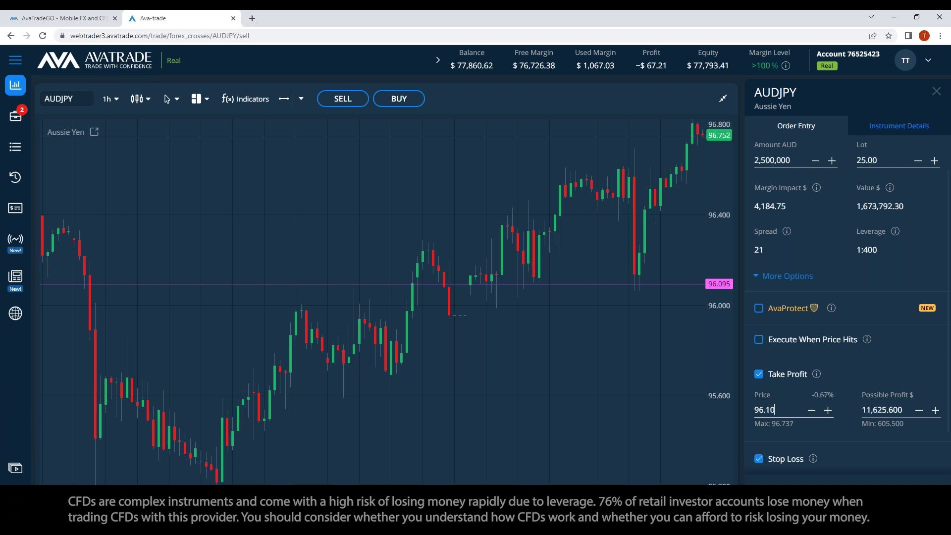
type("0")
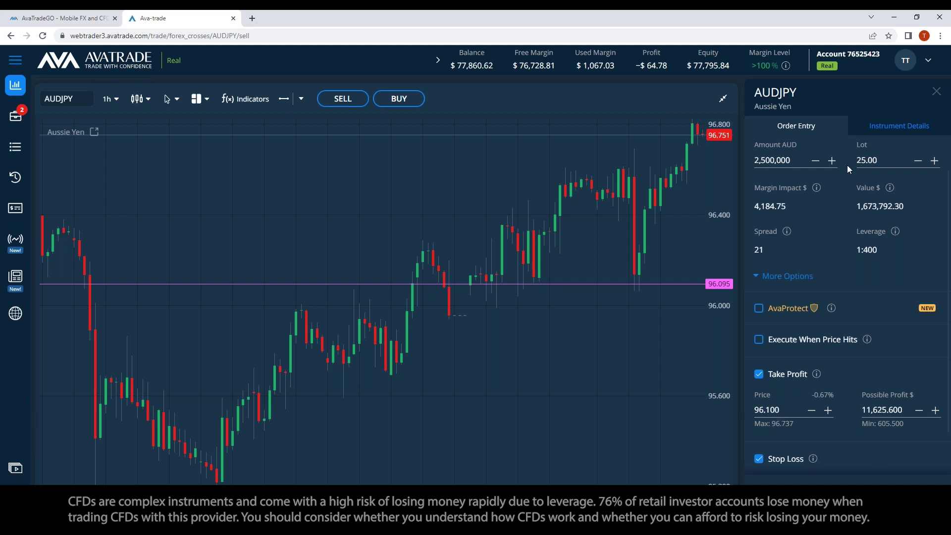
Step: Try a size of 0.50 lots on the AUDJPY order and check its possible profit and loss
double_click(863, 160)
key("BackSpace")
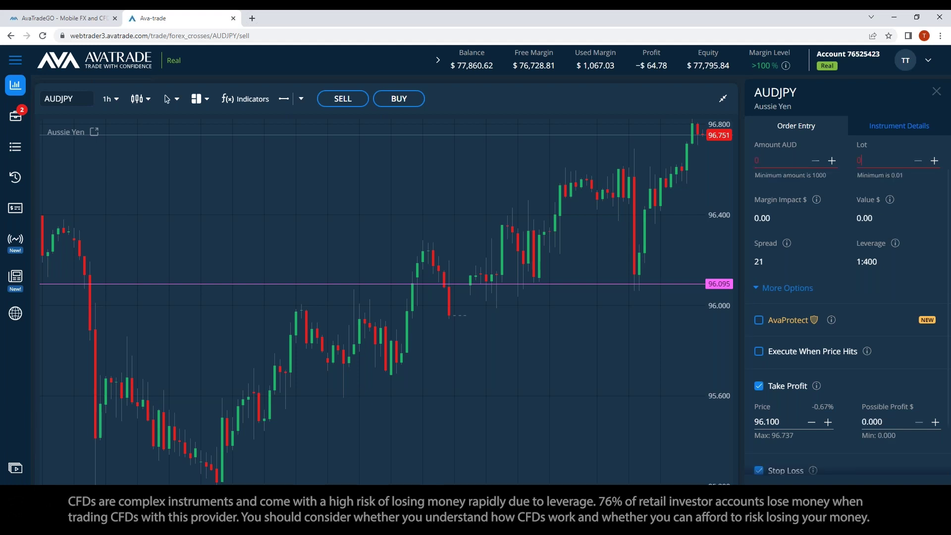
type(".50")
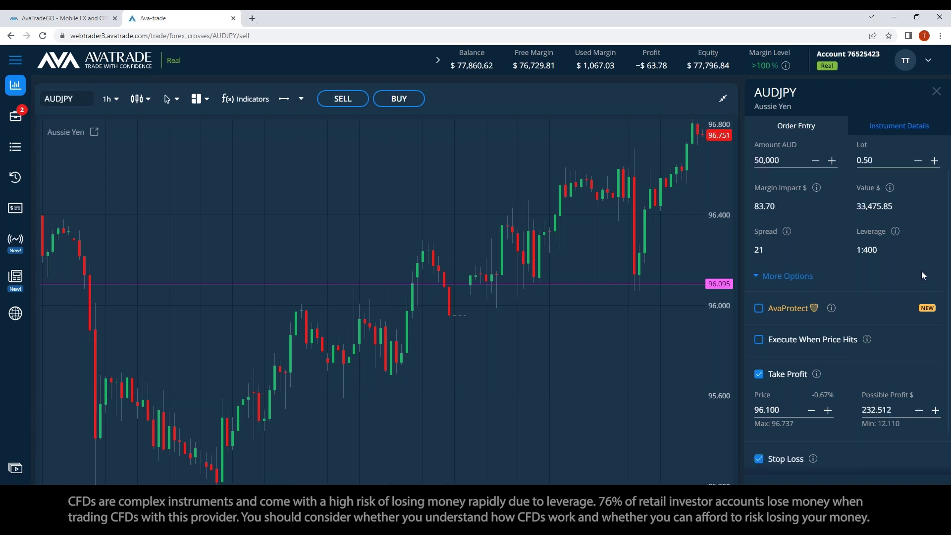
scroll(912, 314, "down", 1)
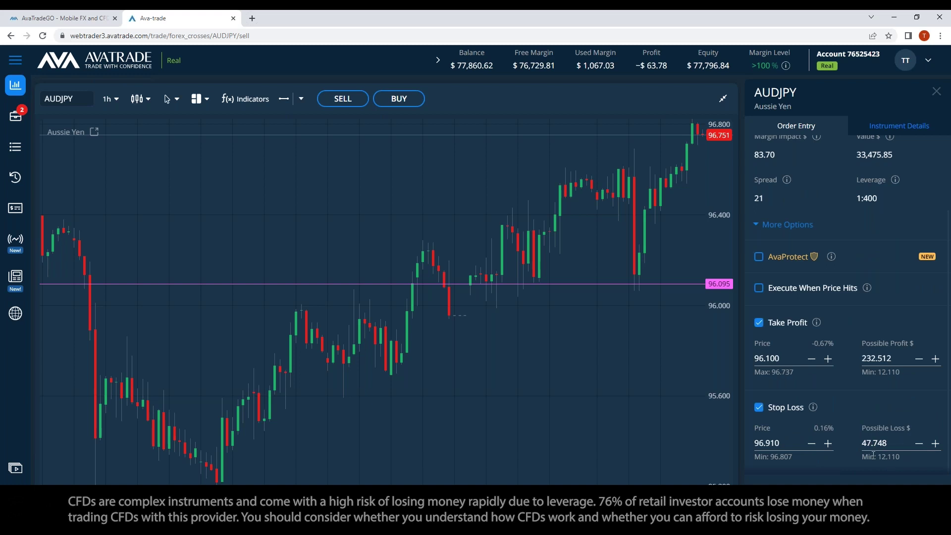
scroll(918, 180, "up", 2)
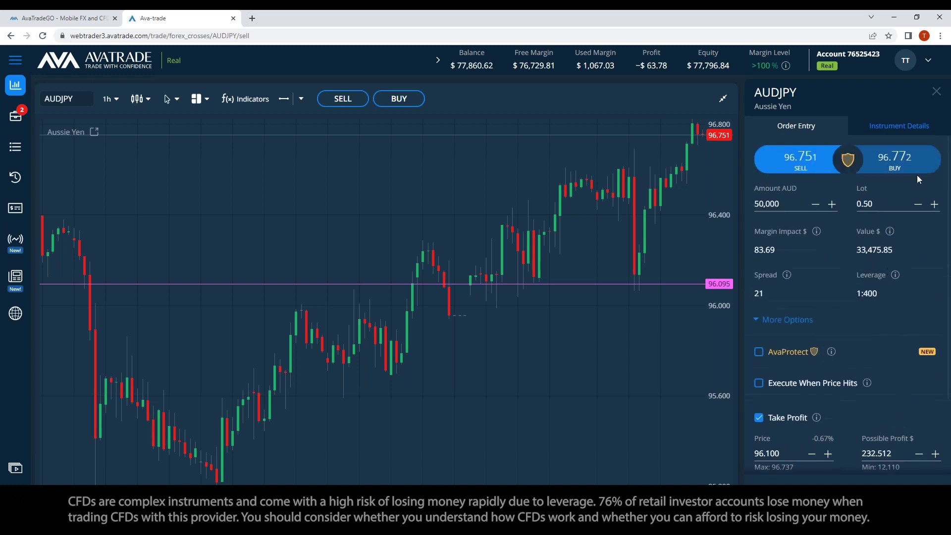
Step: Try a size of 5 lots on the AUDJPY order and review the possible profit and loss
left_click(893, 204)
key("BackSpace")
key("BackSpace")
key("BackSpace")
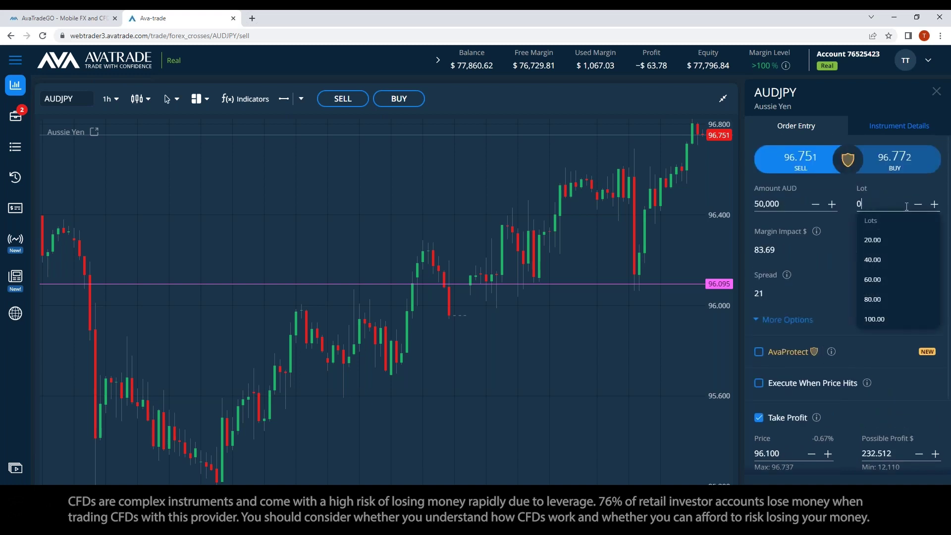
type("5")
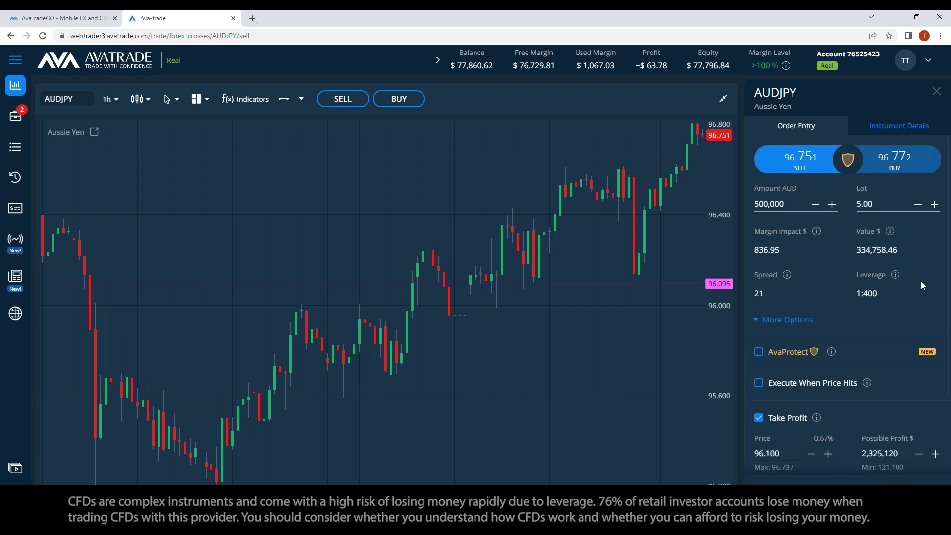
scroll(909, 287, "down", 2)
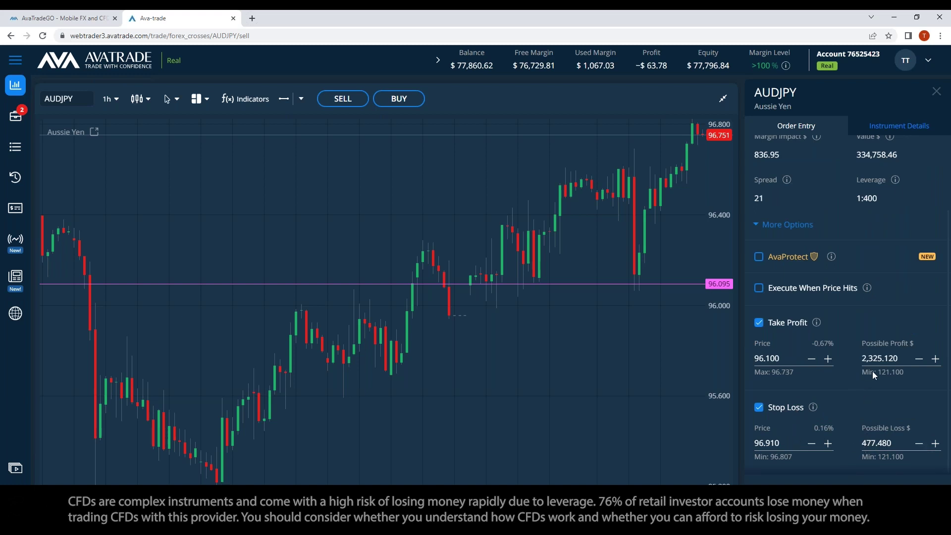
scroll(900, 230, "up", 3)
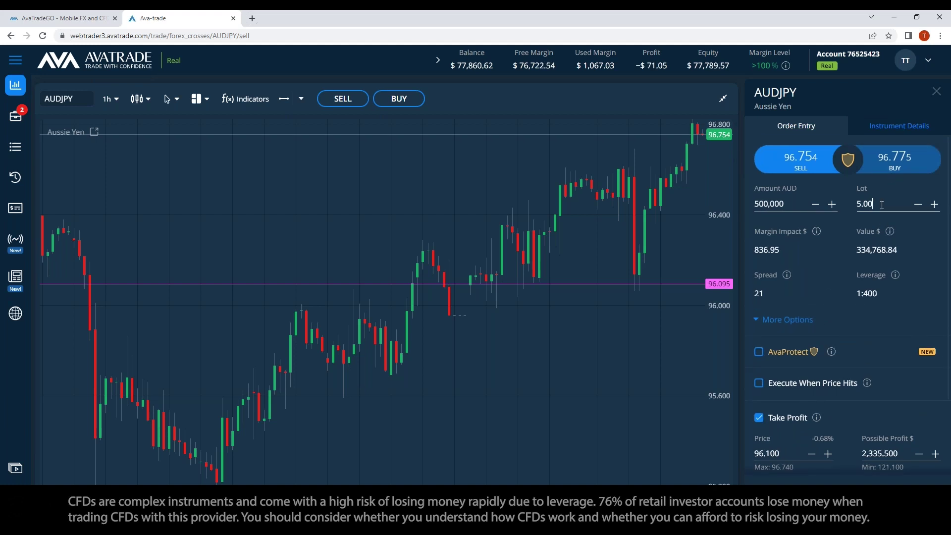
Step: Try sizes of 5.2 and 5.5 lots on the AUDJPY order, comparing the possible loss for each
left_click(881, 204)
key("BackSpace")
key("BackSpace")
type("2")
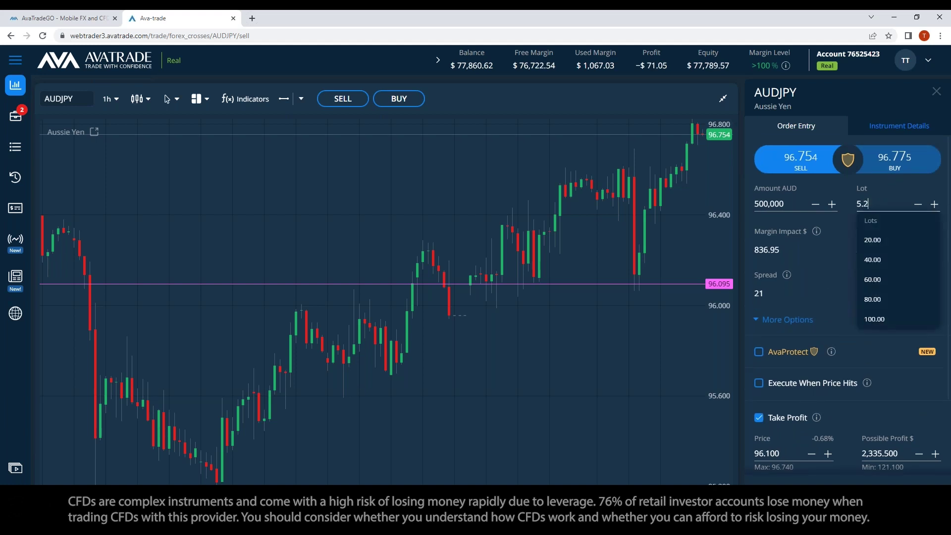
scroll(921, 303, "down", 1)
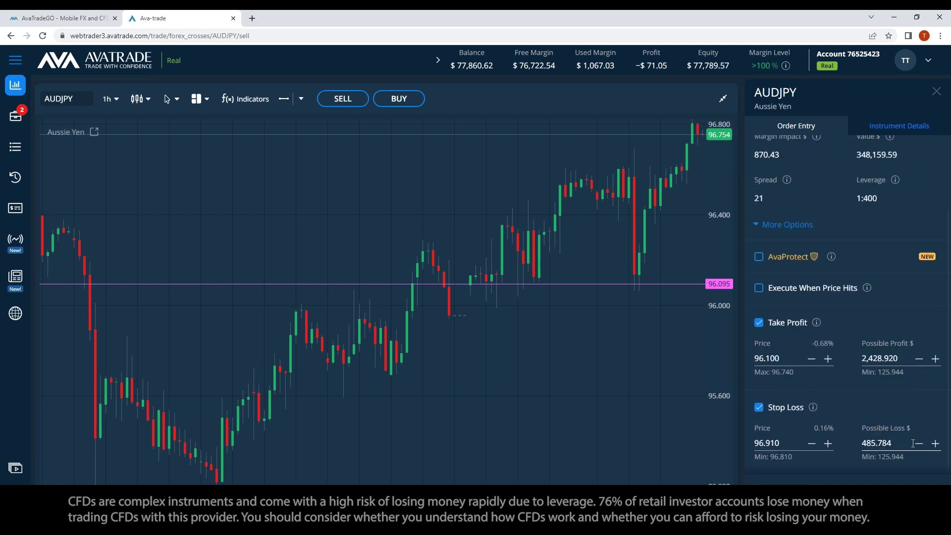
scroll(892, 261, "up", 1)
left_click(898, 200)
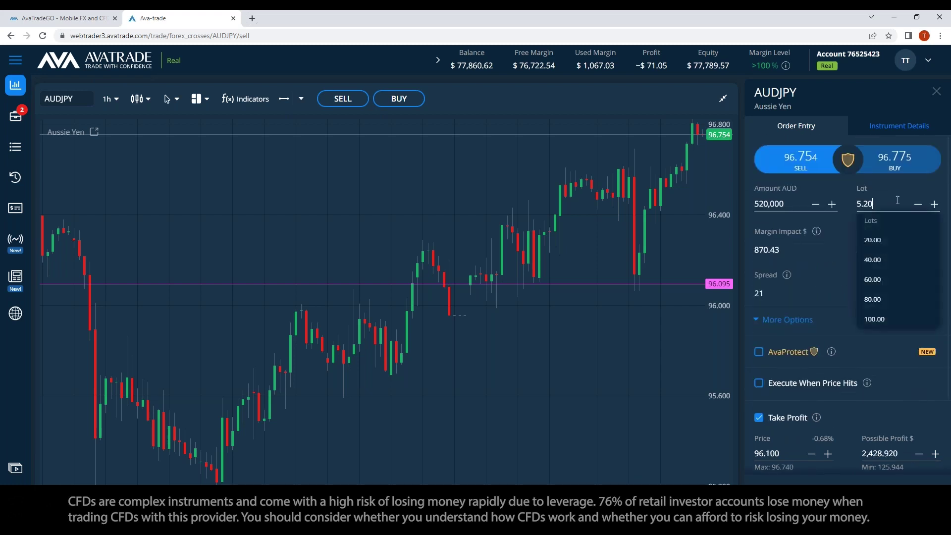
key("BackSpace")
key("BackSpace")
type("5")
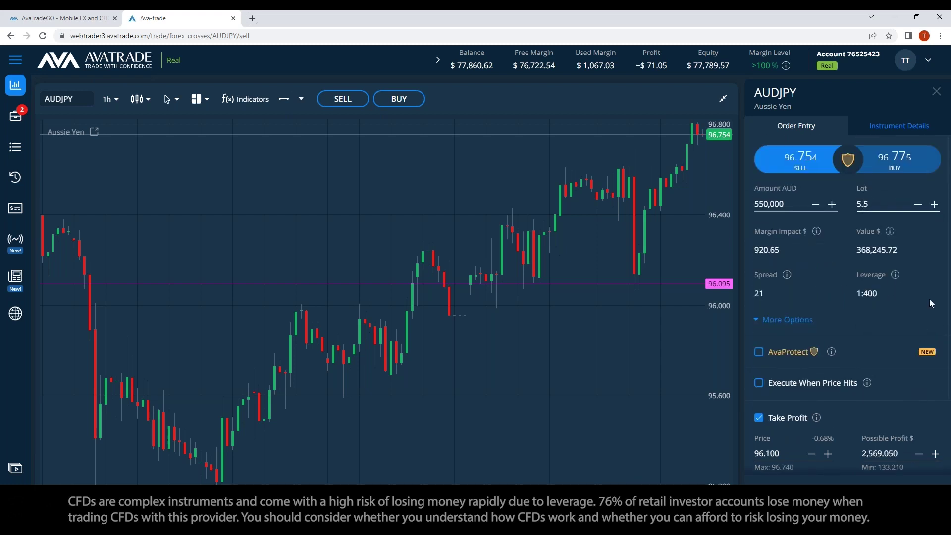
scroll(928, 308, "down", 2)
Step: Set the AUDJPY order's size to 5.45 lots, check its possible loss, and place the sell order
scroll(877, 371, "up", 2)
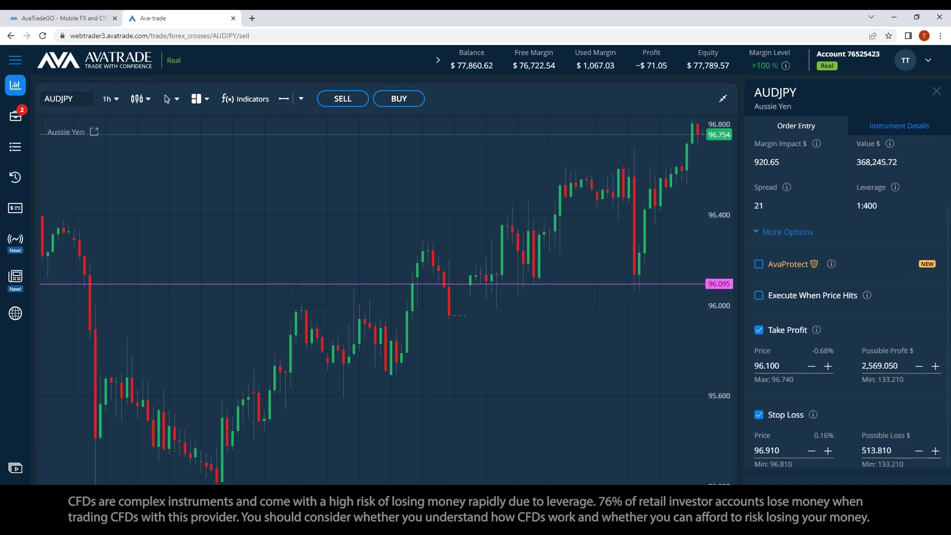
left_click(889, 209)
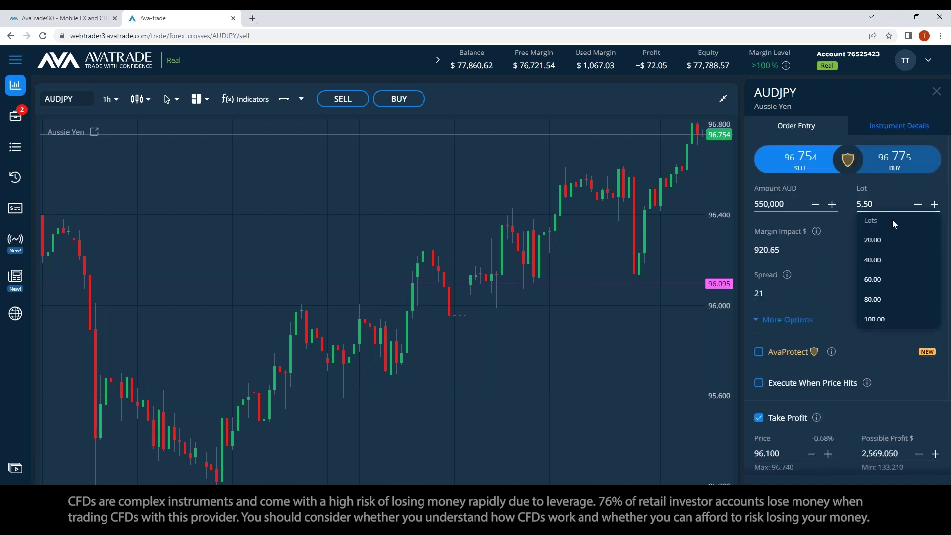
type("45")
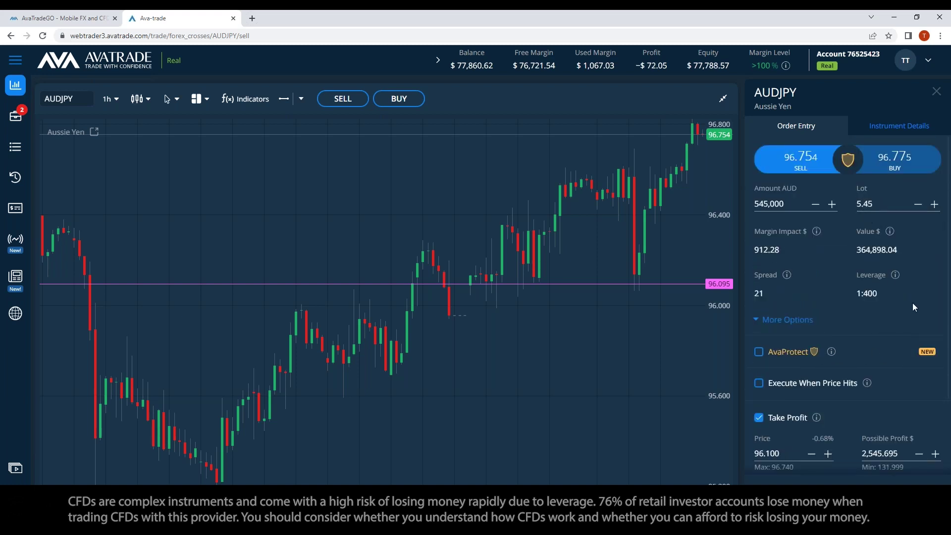
scroll(912, 302, "down", 2)
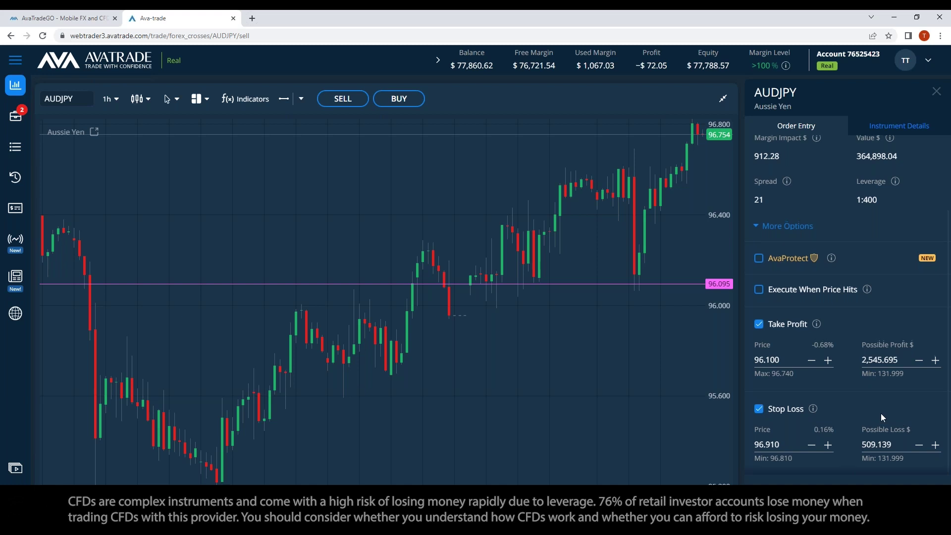
scroll(881, 413, "up", 2)
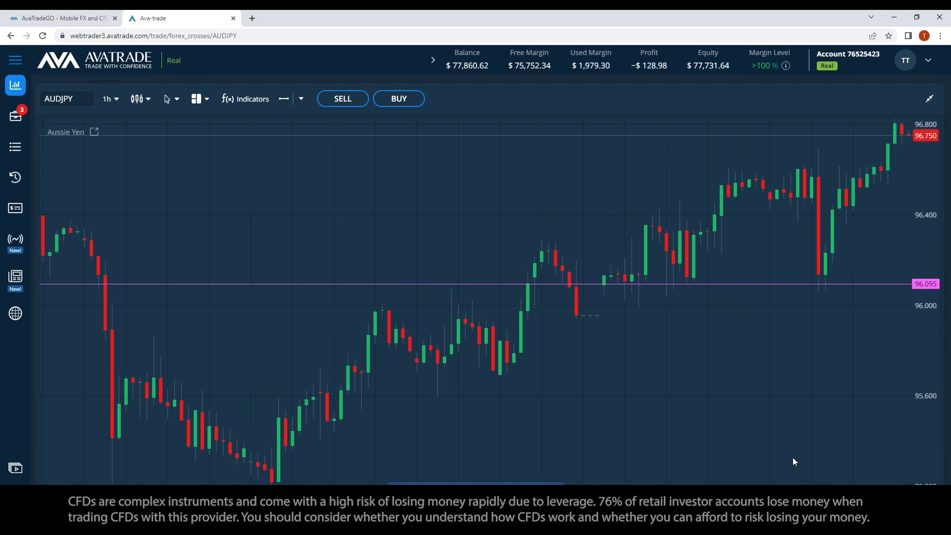
Step: Bring back the instrument list above the chart to compare the two open AUDJPY sell positions
left_click(930, 99)
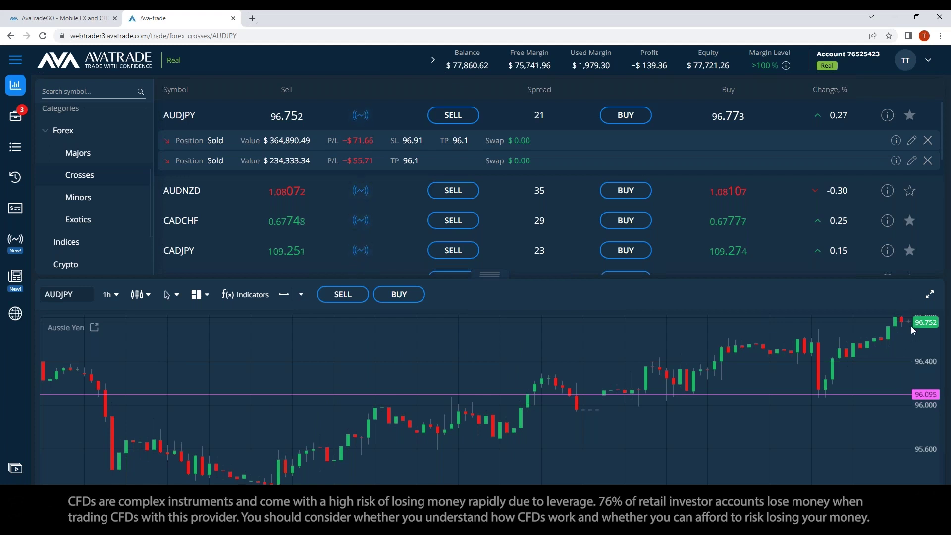
left_click(911, 395)
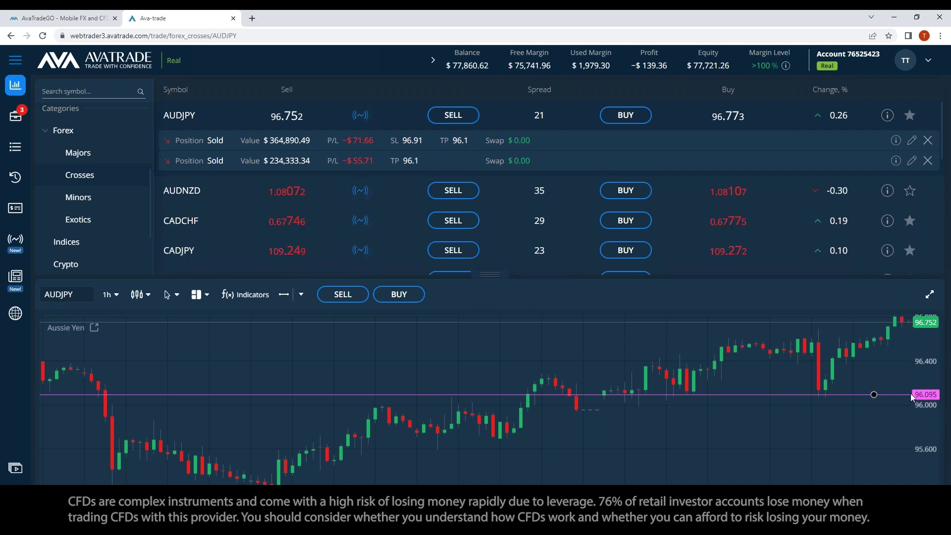